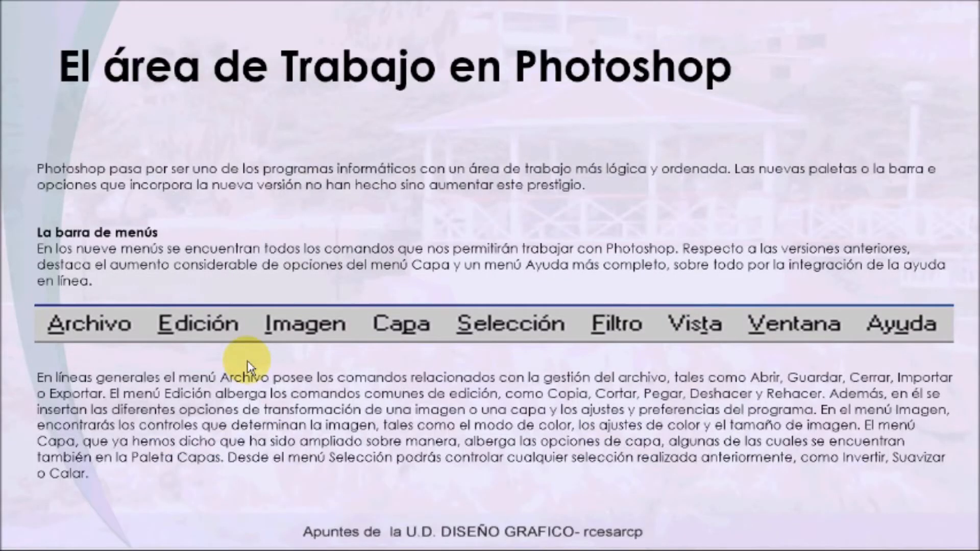
- End the slide show and switch to Photoshop
key("Escape")
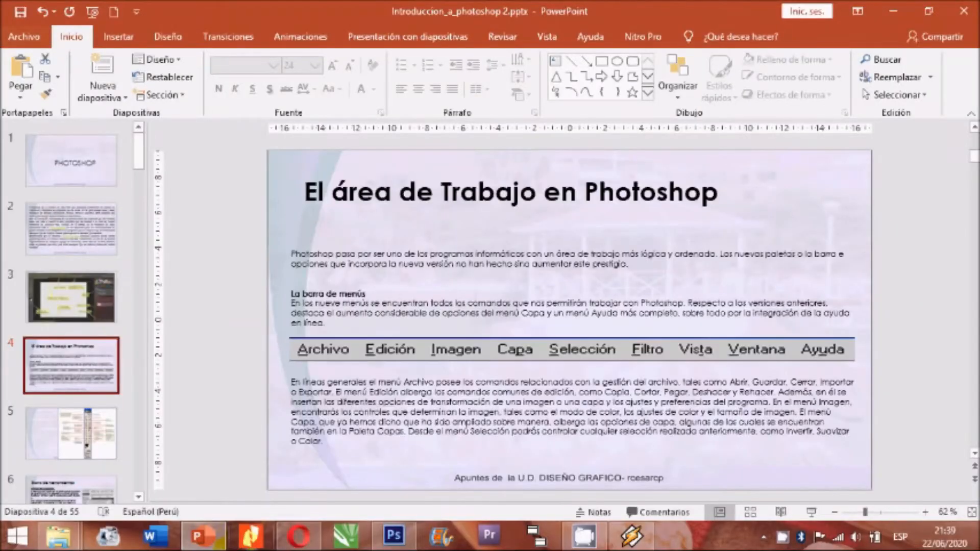
left_click(398, 544)
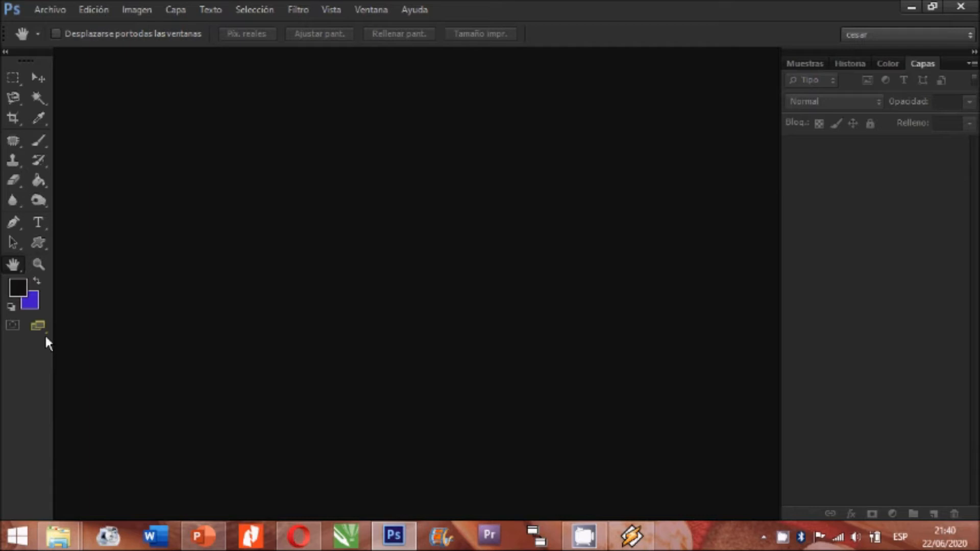
- Collapse the toolbox to a single column and expand it back to two columns
left_click(5, 51)
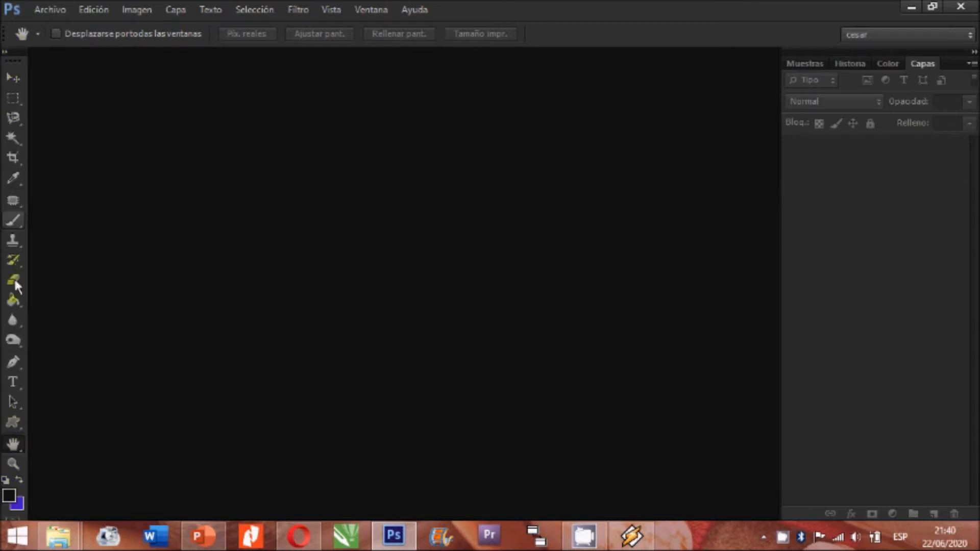
left_click(5, 51)
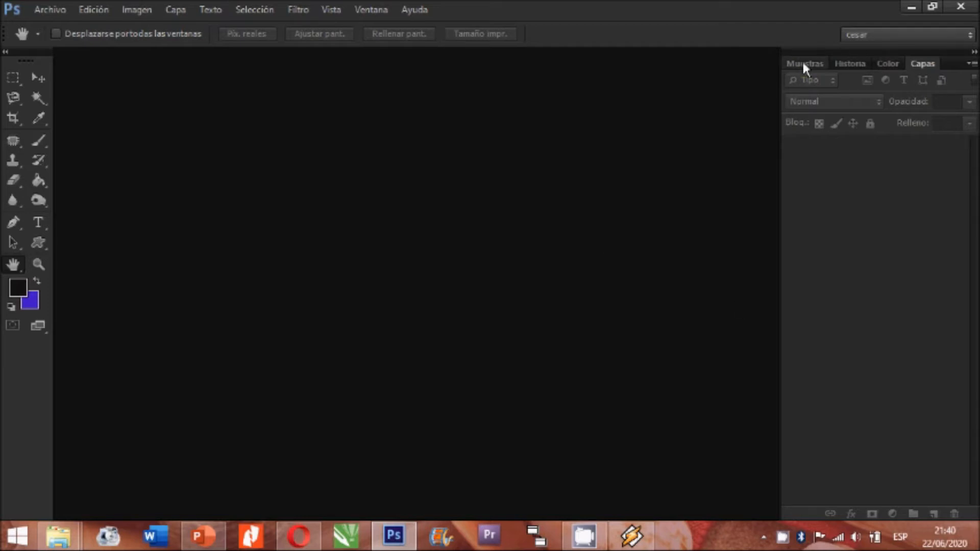
- Undock the Muestras, Capas, Color and Historia panels and spread them as separate floating panels over the work area
left_click_drag(807, 65, 400, 65)
left_click_drag(490, 71, 446, 85)
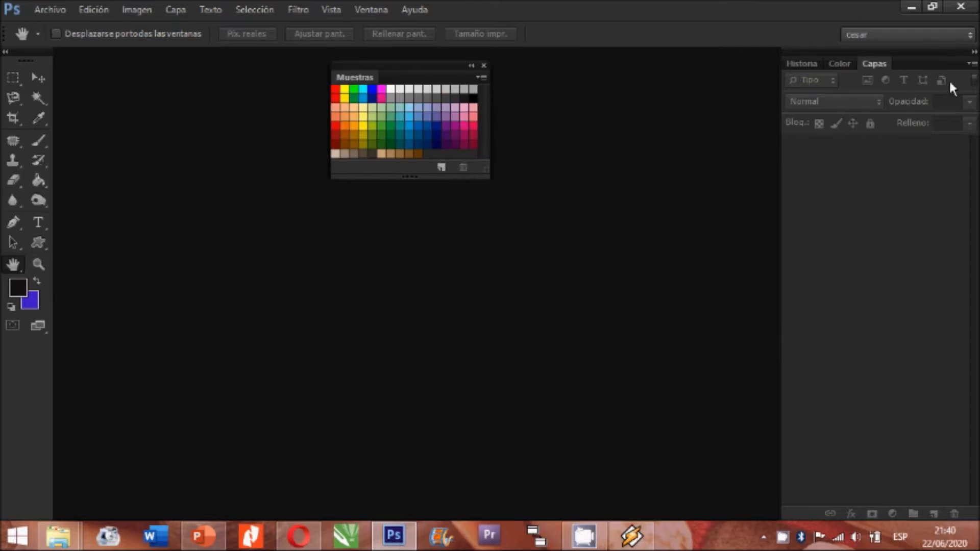
left_click_drag(882, 66, 584, 87)
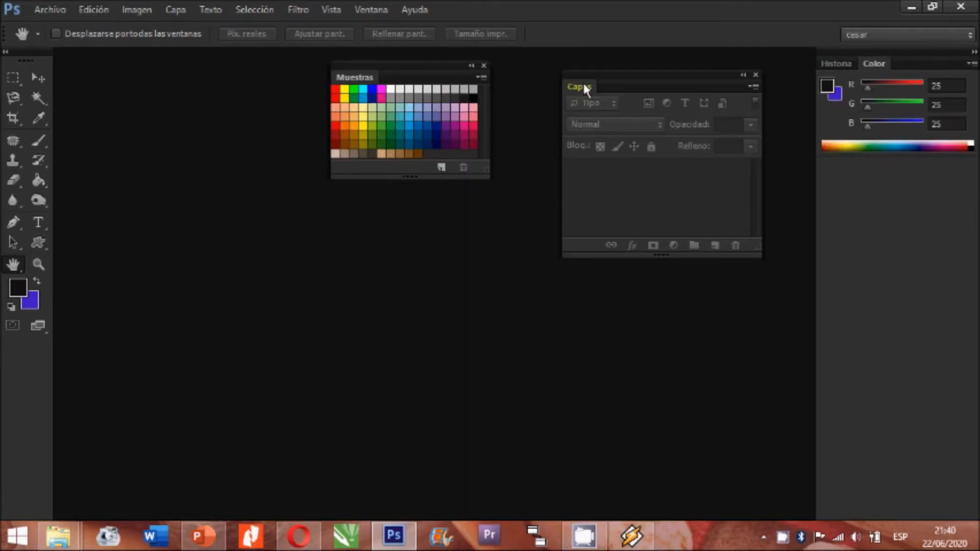
left_click_drag(877, 68, 277, 275)
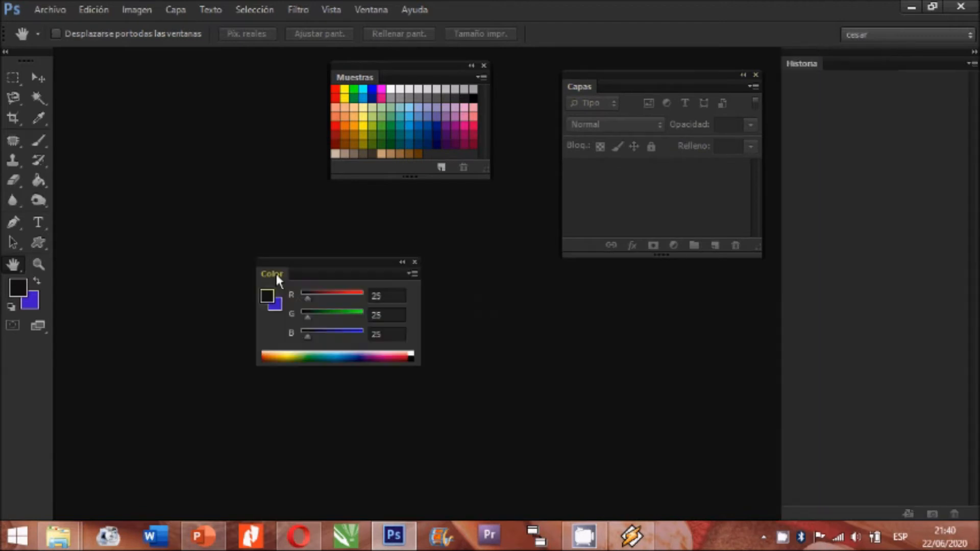
left_click_drag(811, 61, 542, 310)
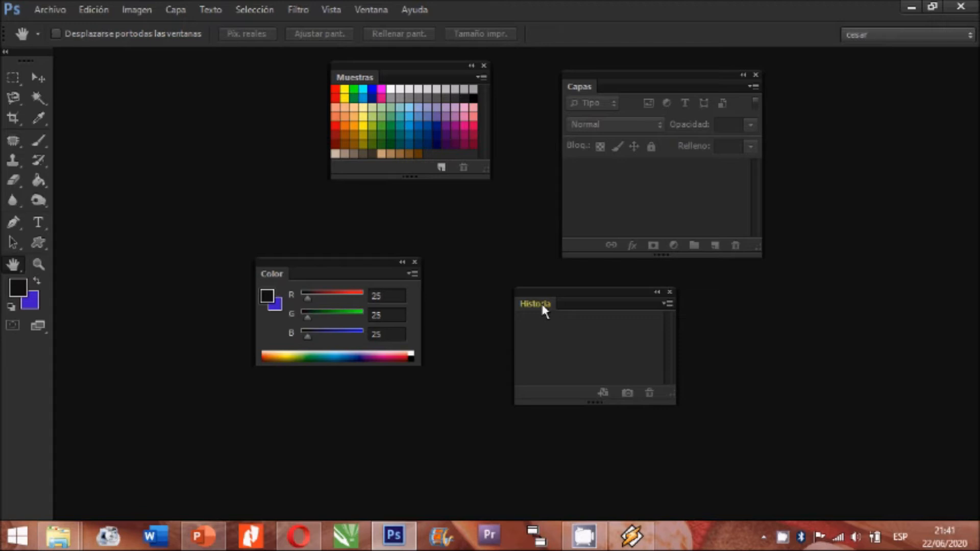
- Combine the floating Capas, Historia, Muestras and Color panels into one tabbed group near the work area's right edge
left_click_drag(641, 84, 736, 100)
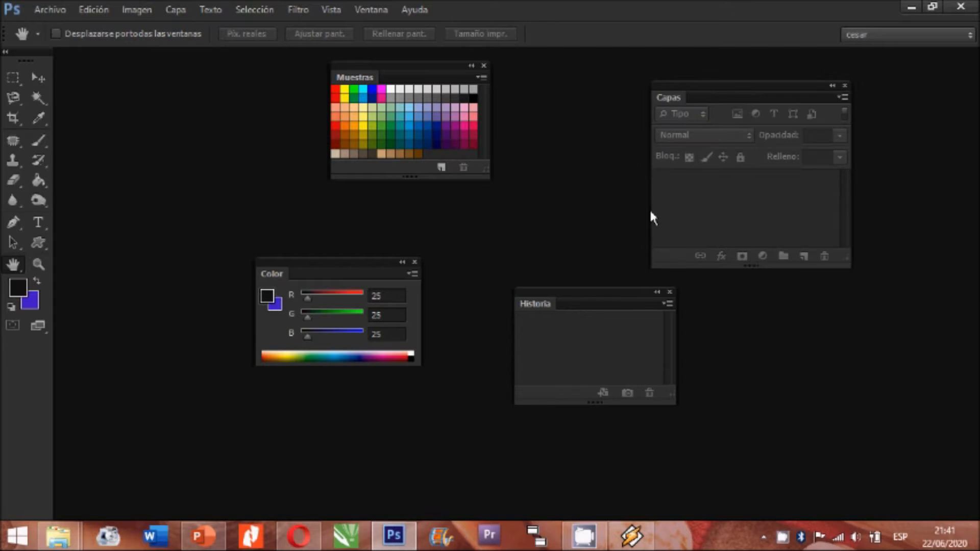
left_click_drag(383, 77, 286, 88)
left_click_drag(562, 288, 714, 103)
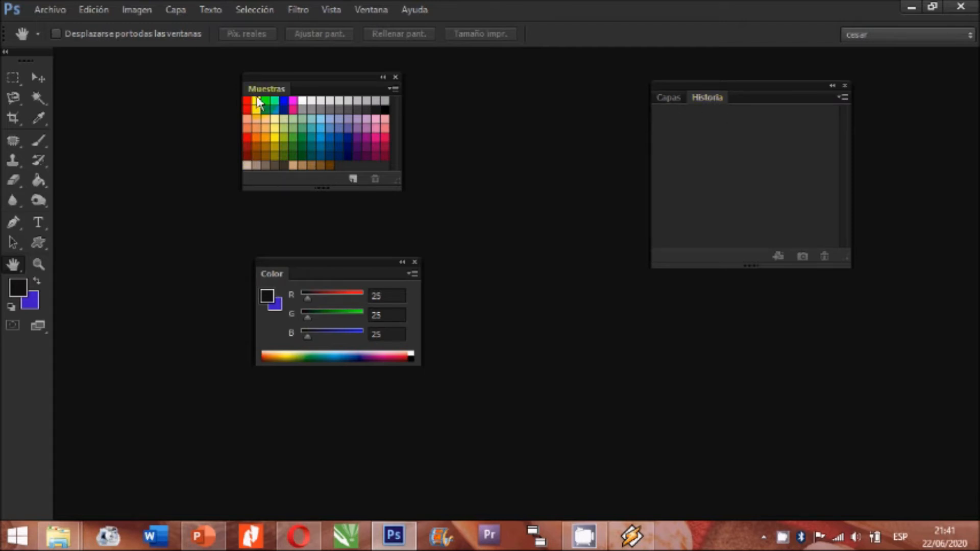
left_click_drag(269, 91, 756, 100)
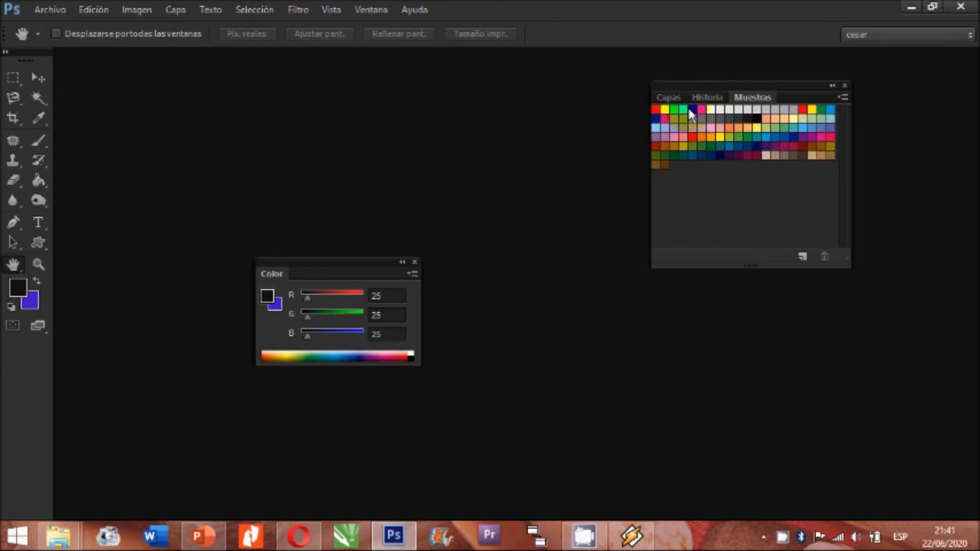
left_click_drag(274, 276, 820, 103)
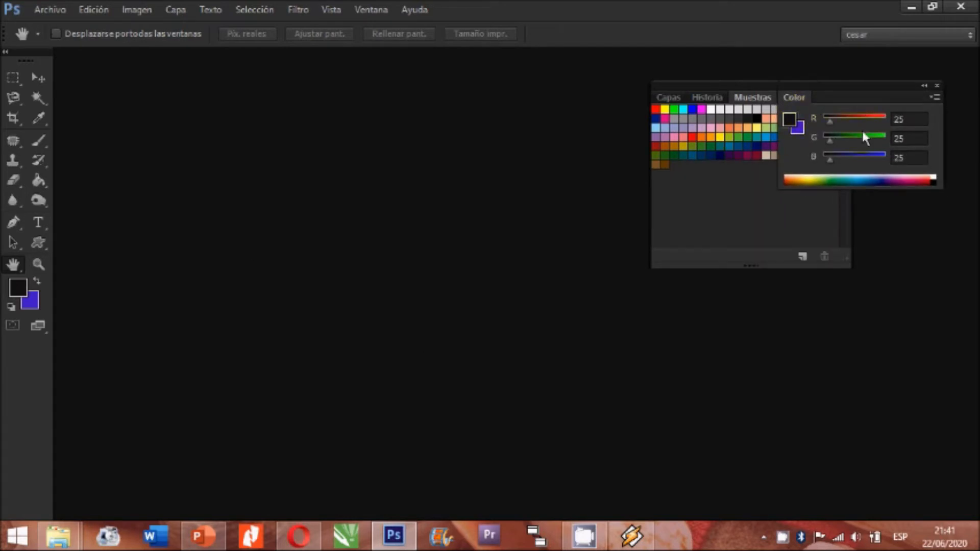
left_click(925, 86)
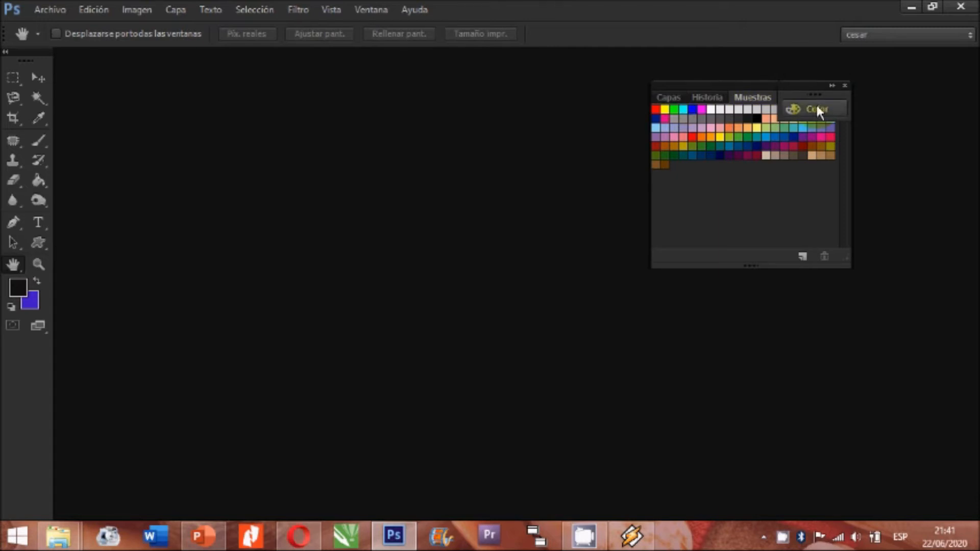
left_click_drag(740, 92, 867, 136)
left_click_drag(817, 102, 868, 140)
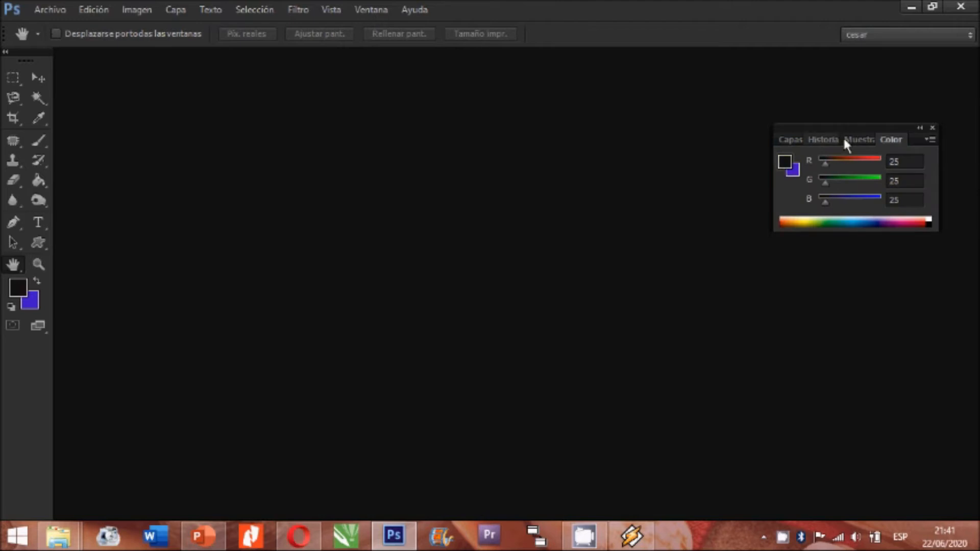
- Detach Muestras from the floating group, regroup it with the other panels, and reorder the tabs so Color is last
left_click_drag(869, 142, 885, 251)
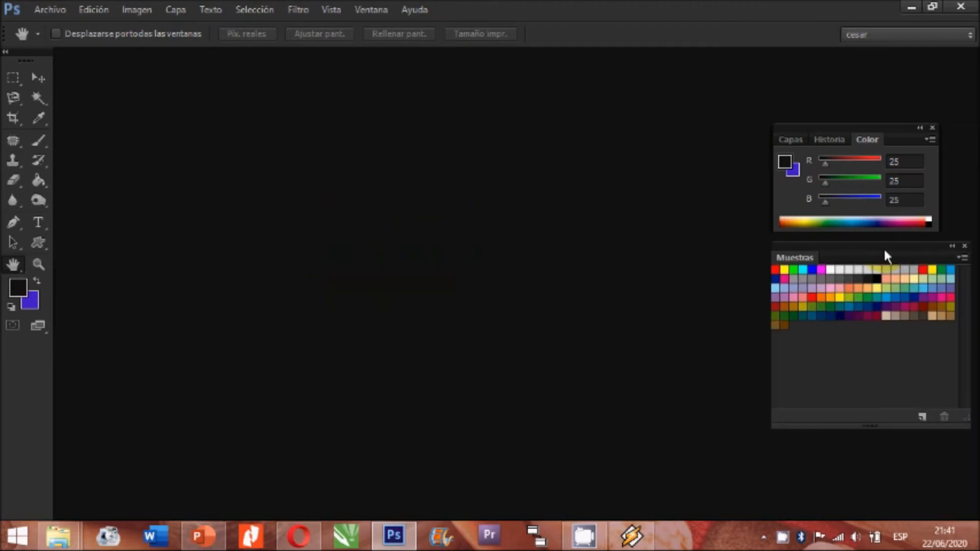
left_click_drag(817, 255, 940, 143)
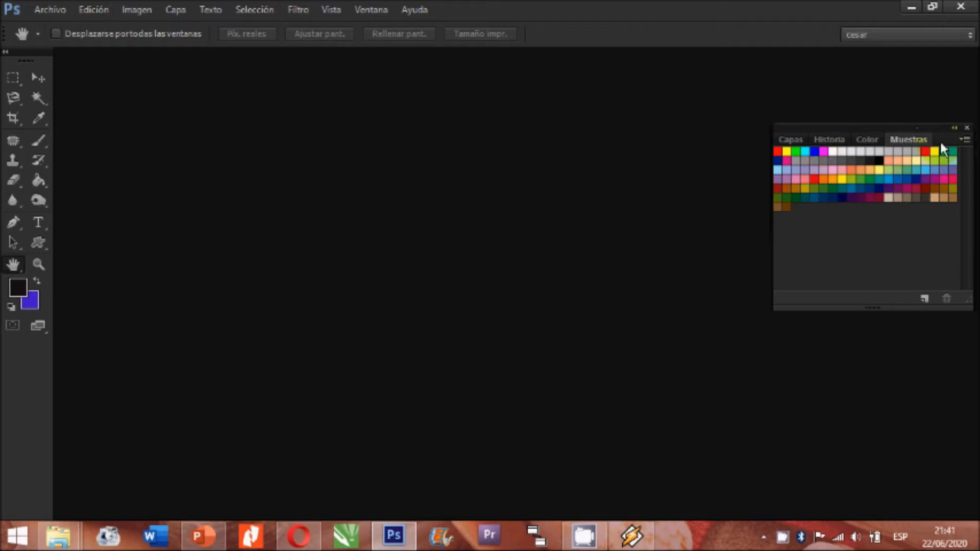
left_click_drag(867, 140, 898, 141)
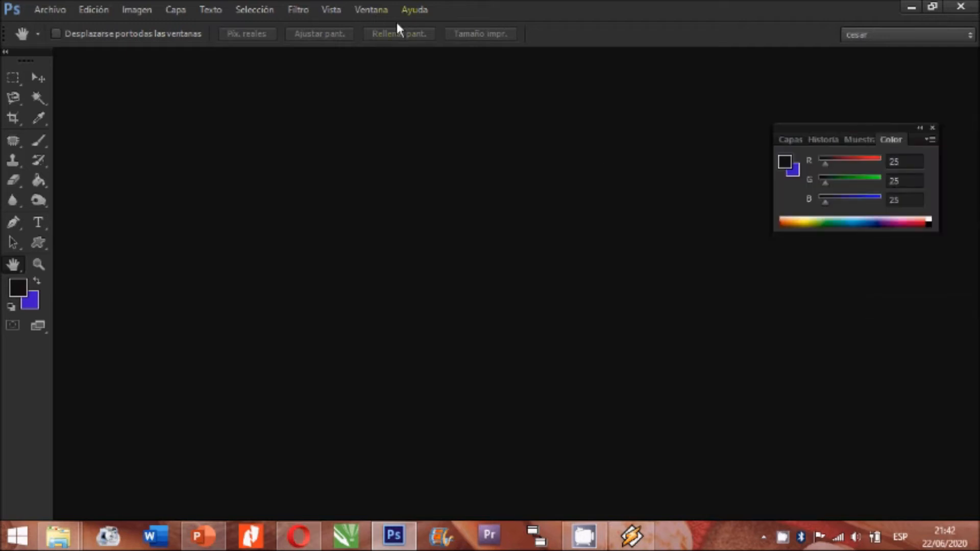
- Display the Capas panel in the floating group and open the Ajustes panel
left_click(377, 11)
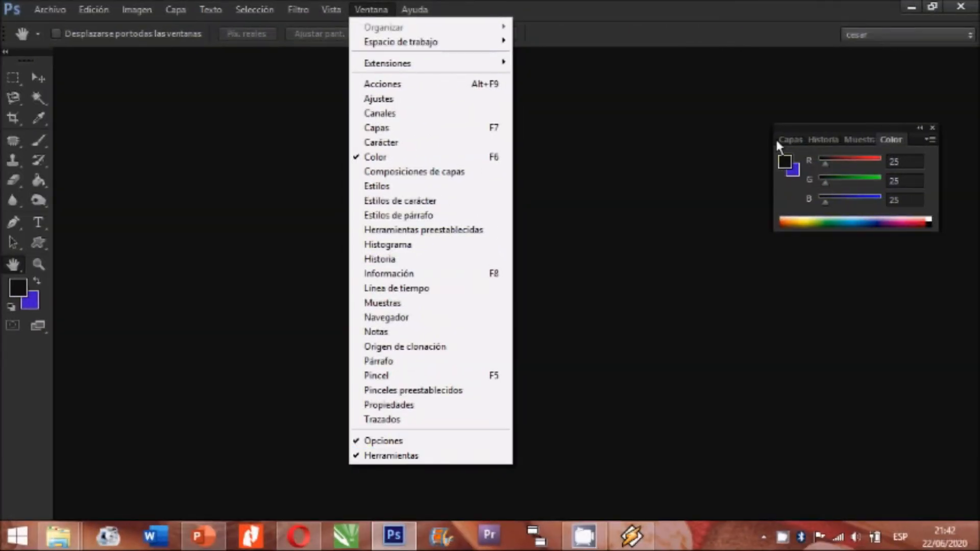
left_click(391, 129)
left_click(375, 9)
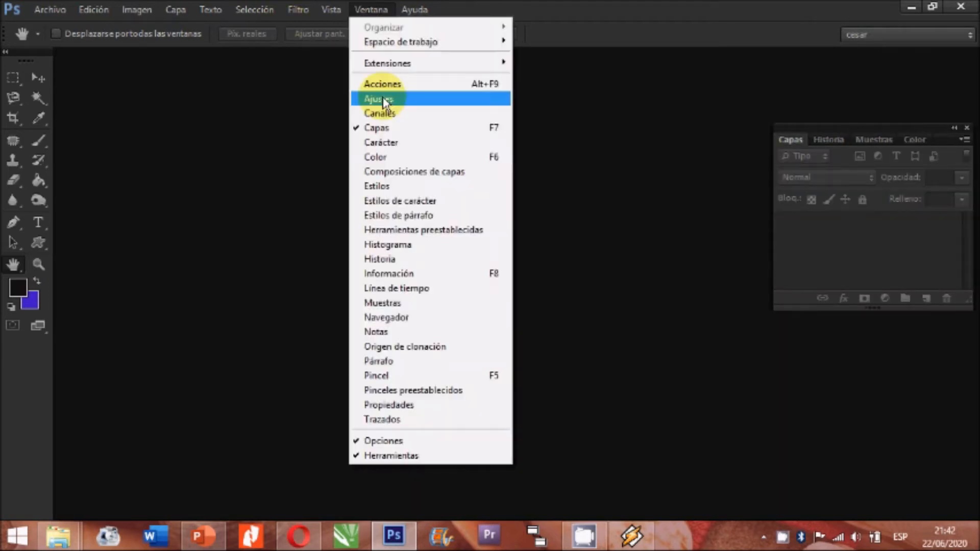
left_click(379, 99)
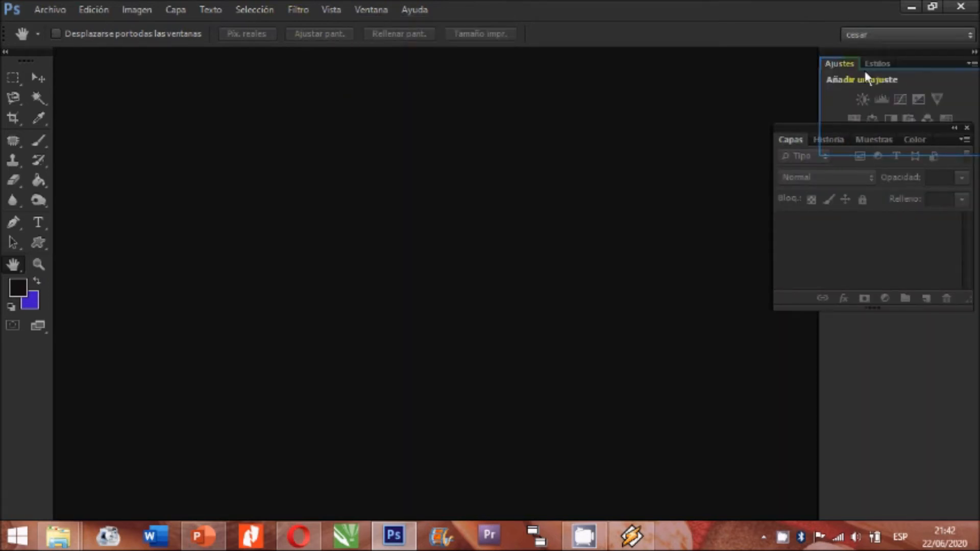
- Undock the Ajustes panel, move it over the work area, and close it
left_click_drag(836, 66, 627, 239)
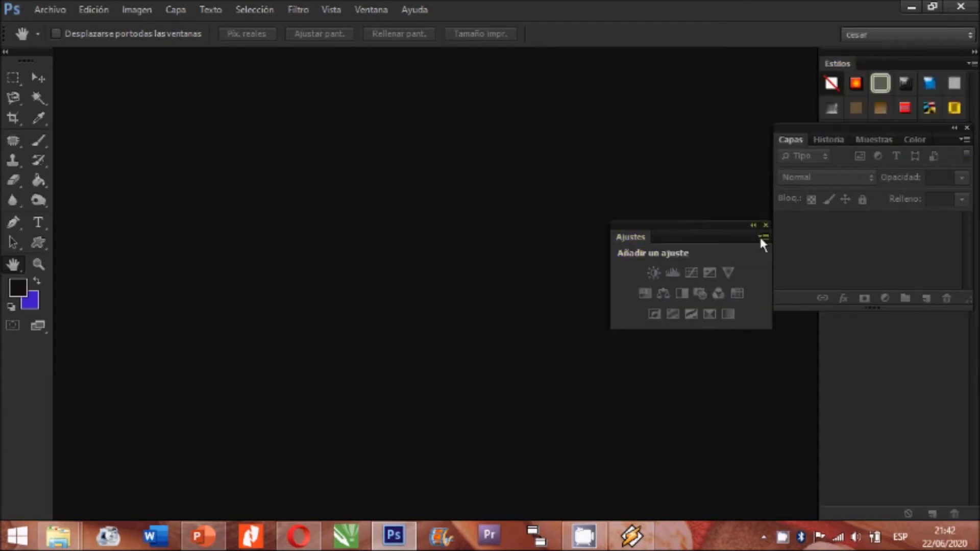
left_click_drag(689, 224, 616, 215)
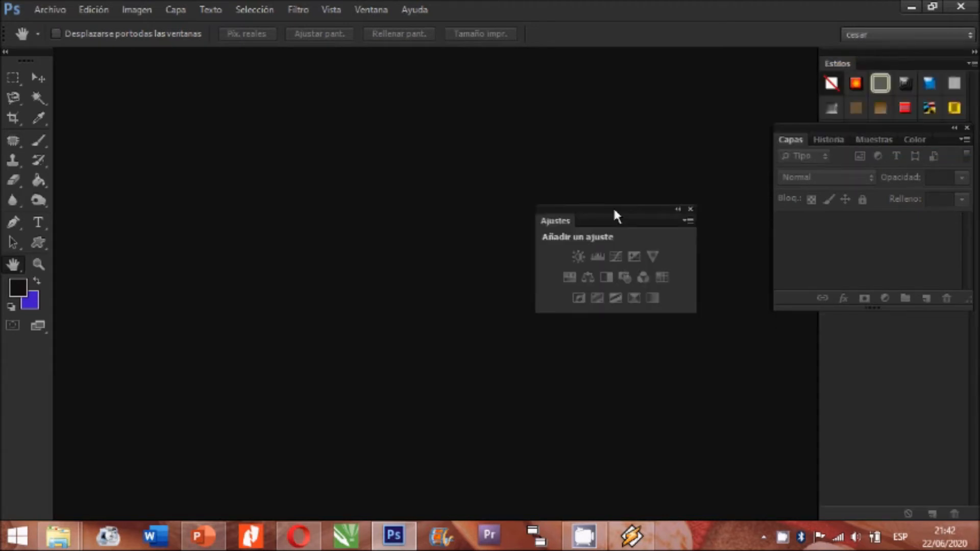
left_click(690, 211)
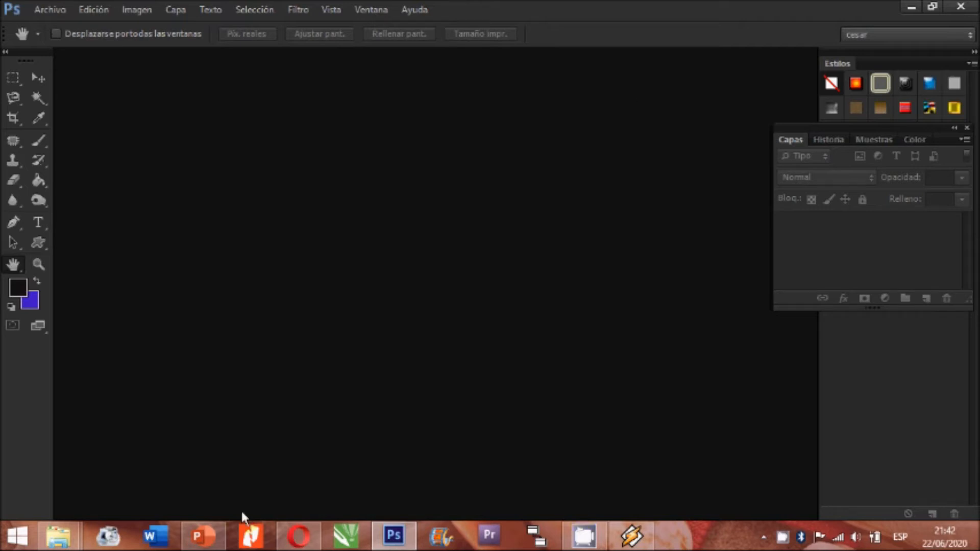
- Move the floating panel group down below the Estilos swatches and switch the workspace to Aspectos esen
left_click_drag(858, 139, 859, 193)
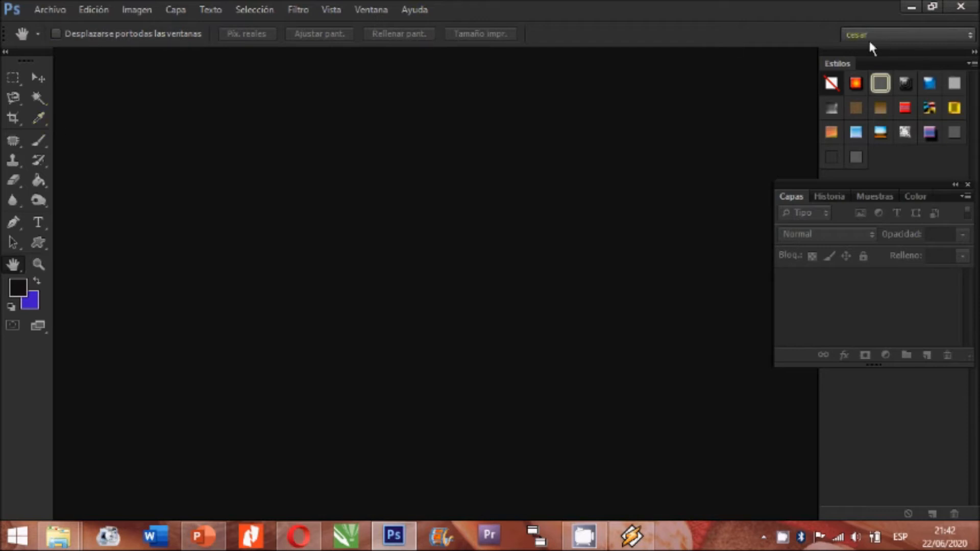
left_click(969, 35)
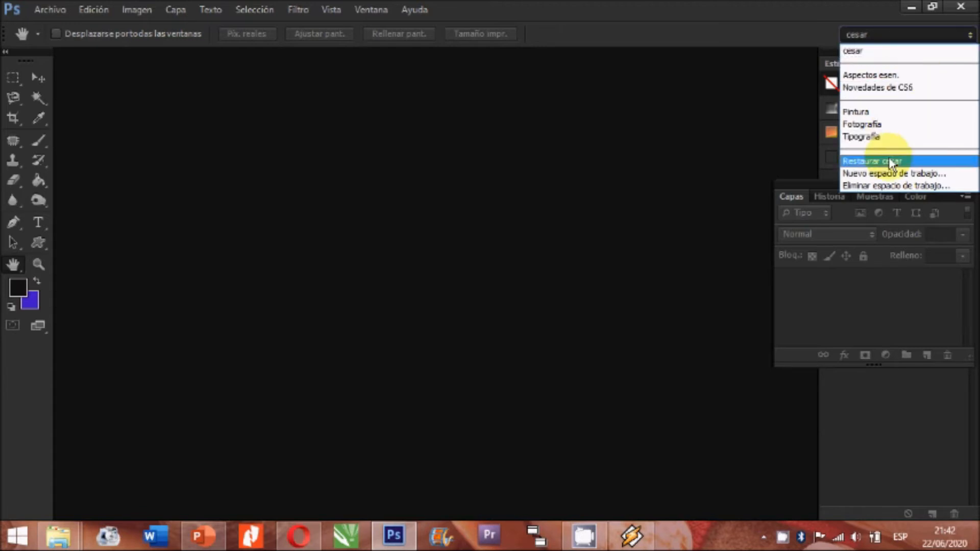
left_click(868, 79)
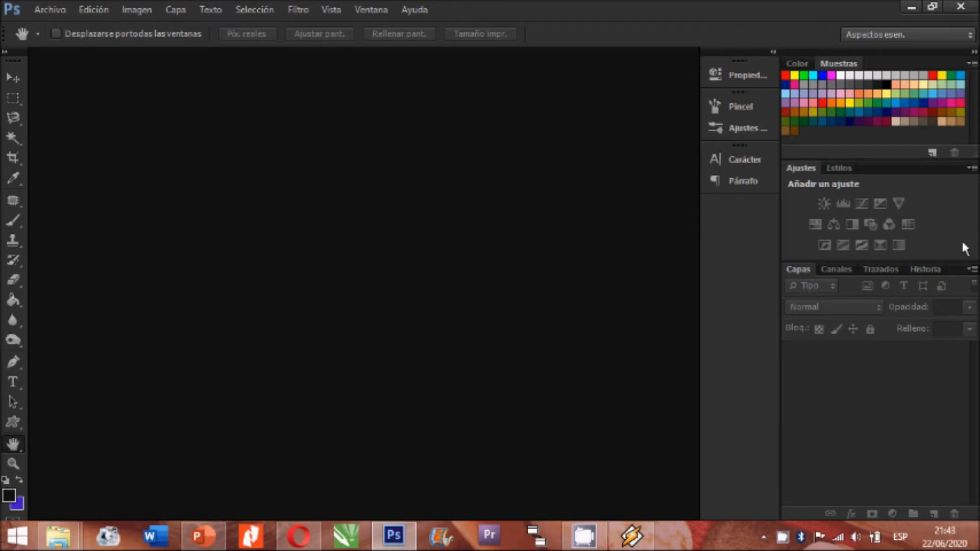
- Undock the Ajustes and Capas panels and float them over the work area
left_click_drag(810, 174, 390, 253)
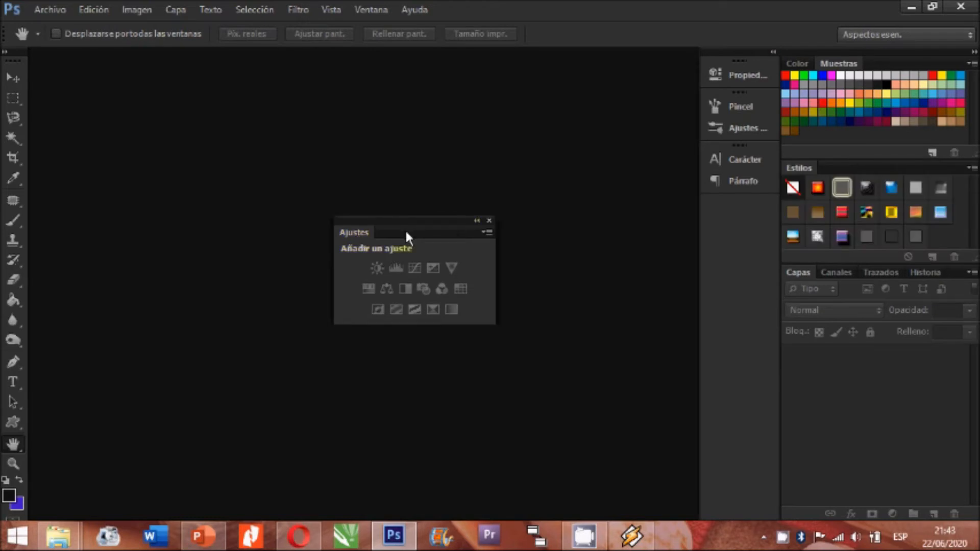
left_click_drag(804, 268, 143, 127)
- Undock the Canales and Trazados panels and close both of them
left_click_drag(801, 273, 624, 189)
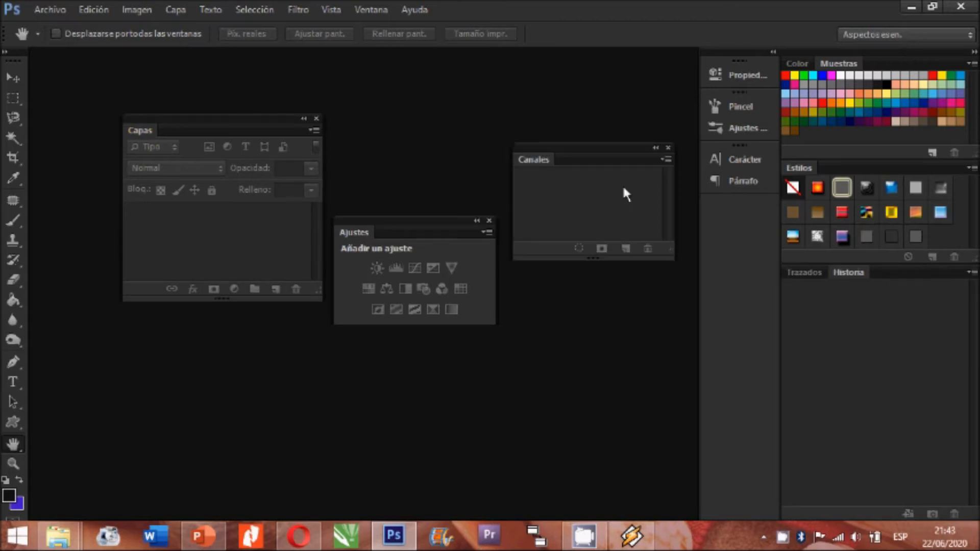
left_click(668, 148)
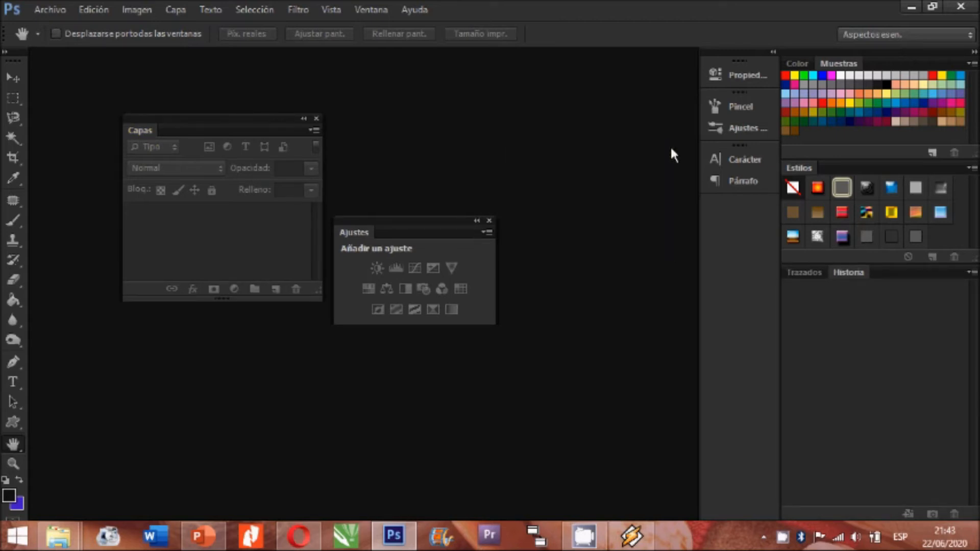
left_click_drag(804, 272, 456, 75)
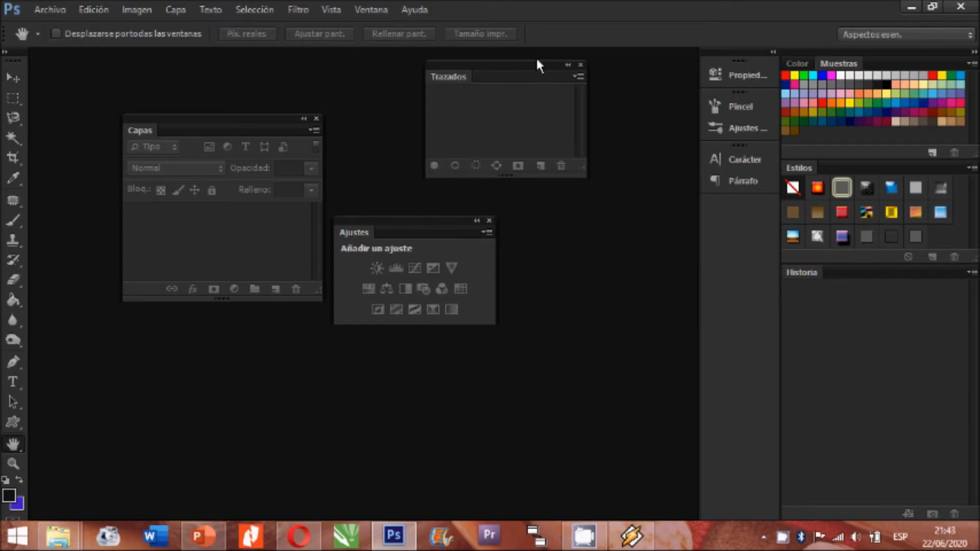
left_click(581, 64)
- Float the Historia panel below Ajustes and remove the Estilos panel from the dock
left_click_drag(804, 272, 489, 378)
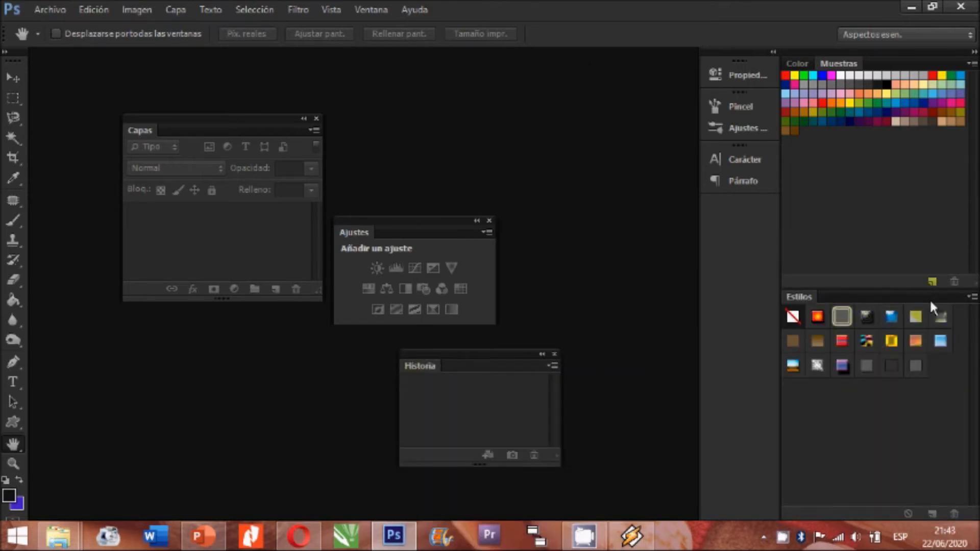
left_click_drag(525, 222, 524, 221)
left_click(515, 113)
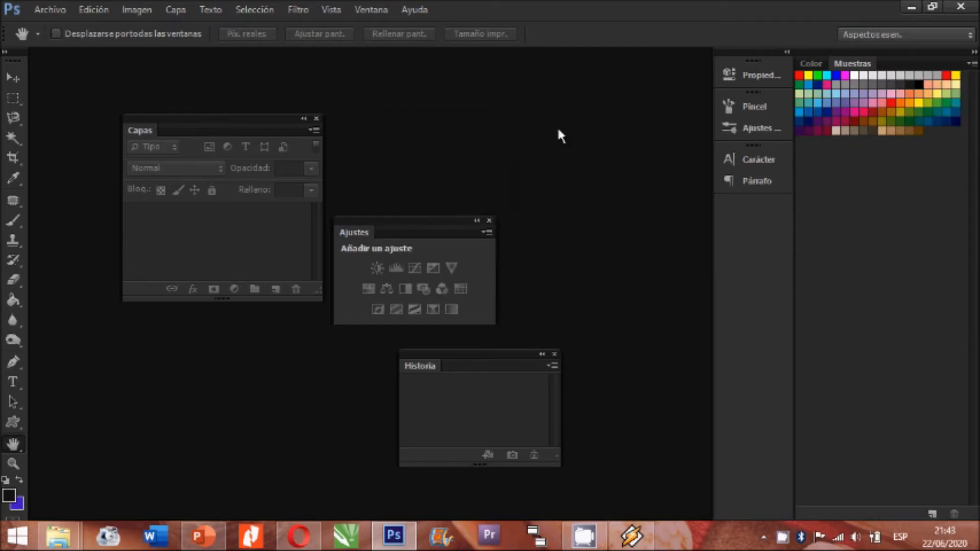
- Undock the Color, Muestras and Propiedades panels and float them over the work area
left_click_drag(811, 63, 460, 93)
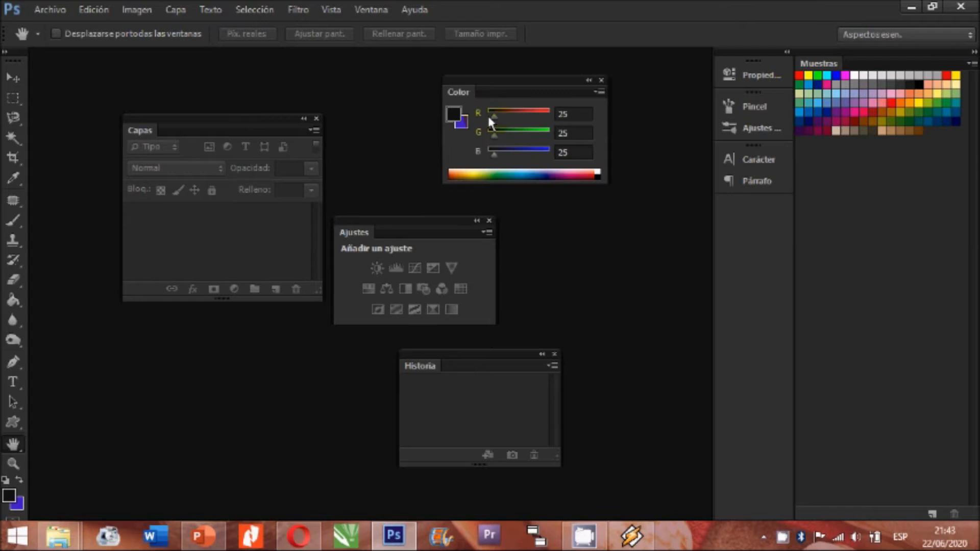
left_click_drag(818, 63, 646, 208)
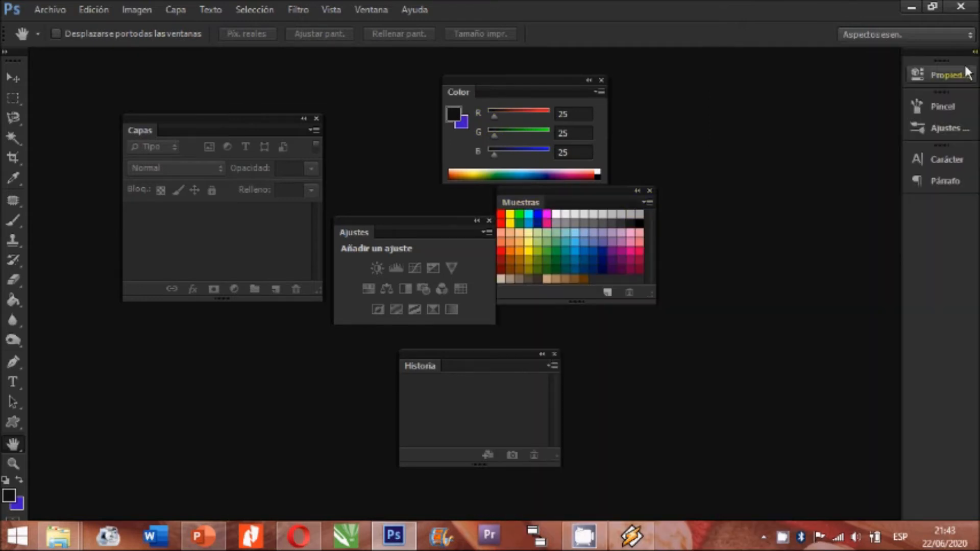
left_click_drag(806, 80, 806, 82)
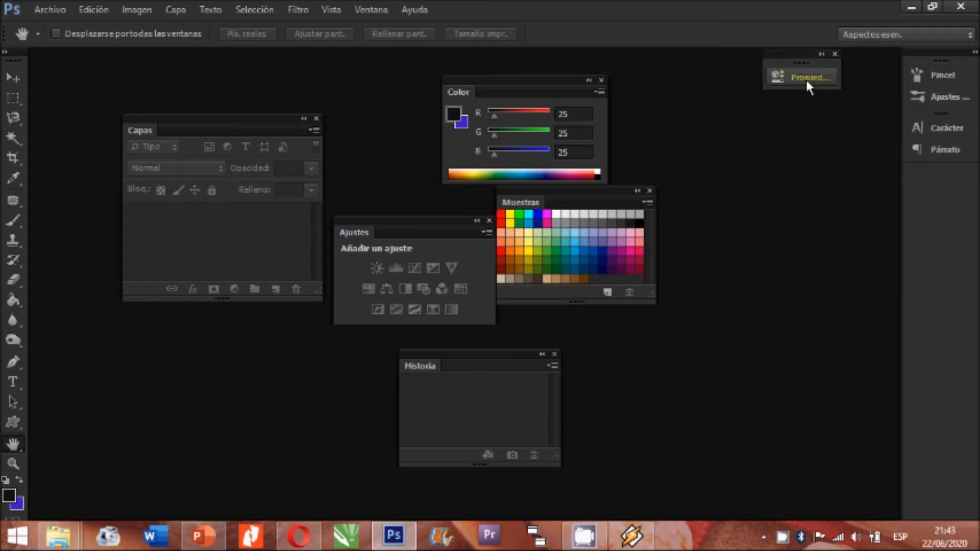
- Close the floating Propiedades panel, and undock and close the Pincel and brush presets panels
left_click(835, 54)
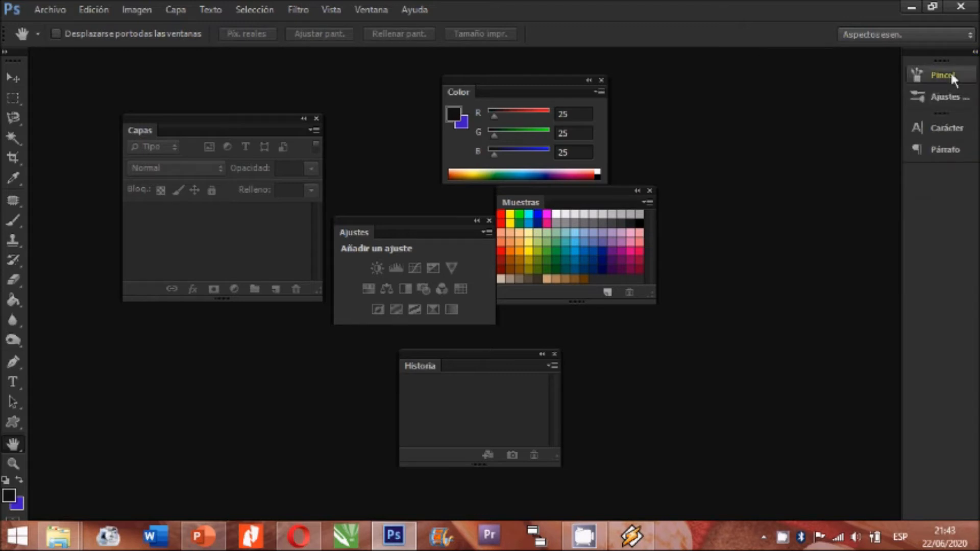
left_click_drag(950, 74, 783, 111)
left_click(791, 79)
left_click_drag(917, 79, 795, 76)
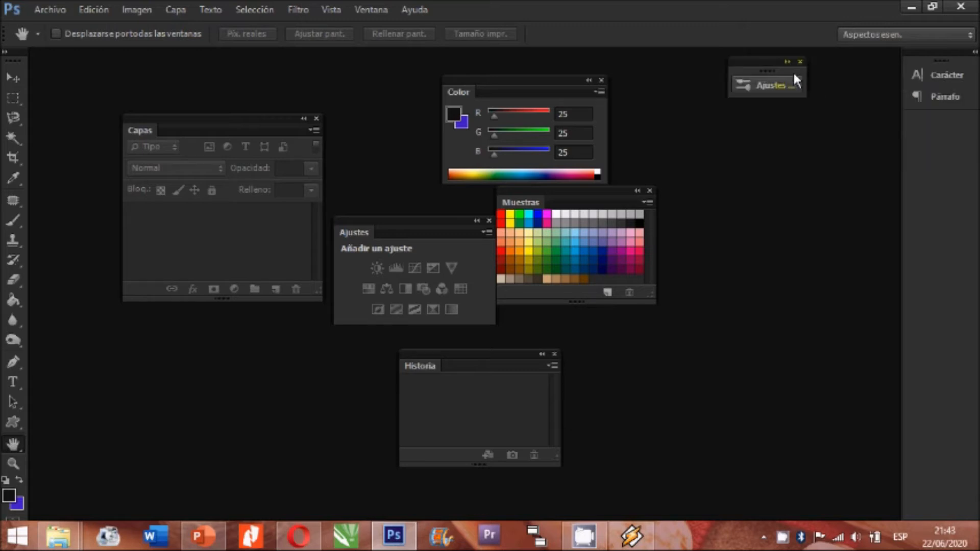
left_click(800, 61)
- Undock the Carácter and Párrafo panels and close both of them
left_click_drag(946, 74, 711, 108)
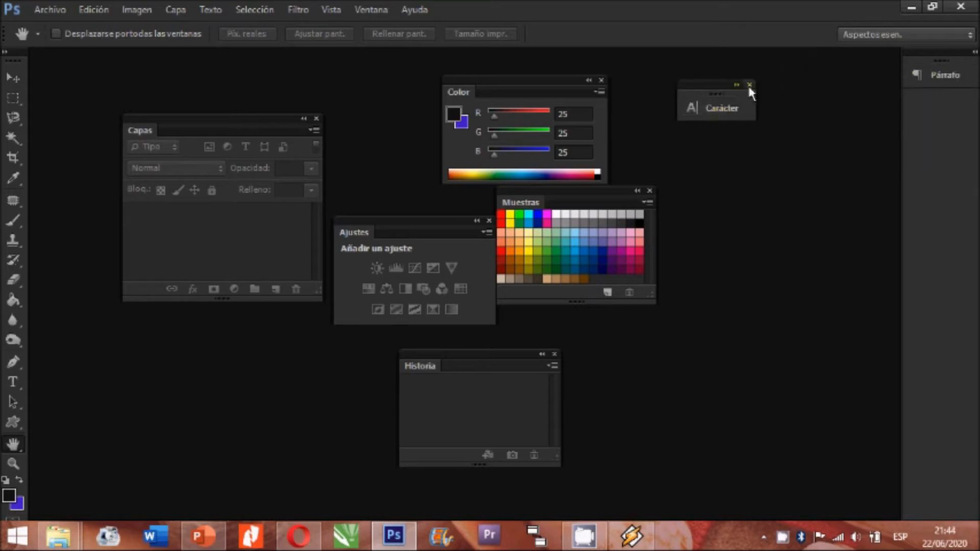
left_click(750, 85)
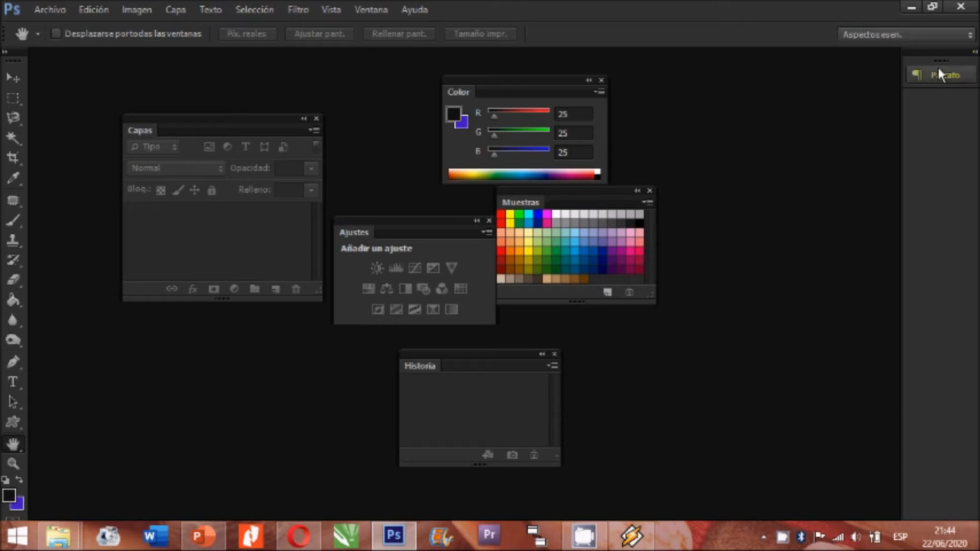
left_click_drag(939, 75, 792, 84)
left_click(788, 82)
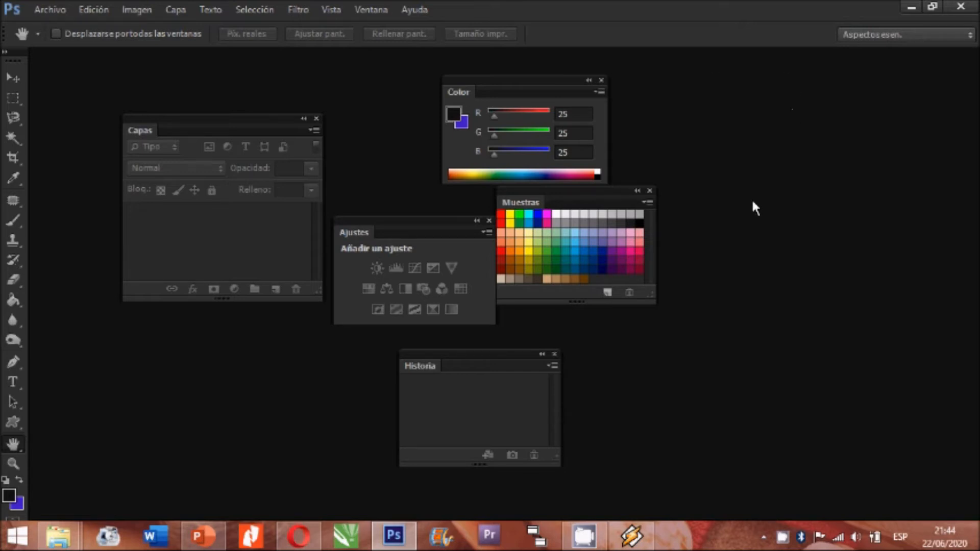
- Group Muestras with Color at the upper right of the work area, and Historia with Capas below them
left_click_drag(502, 90, 889, 67)
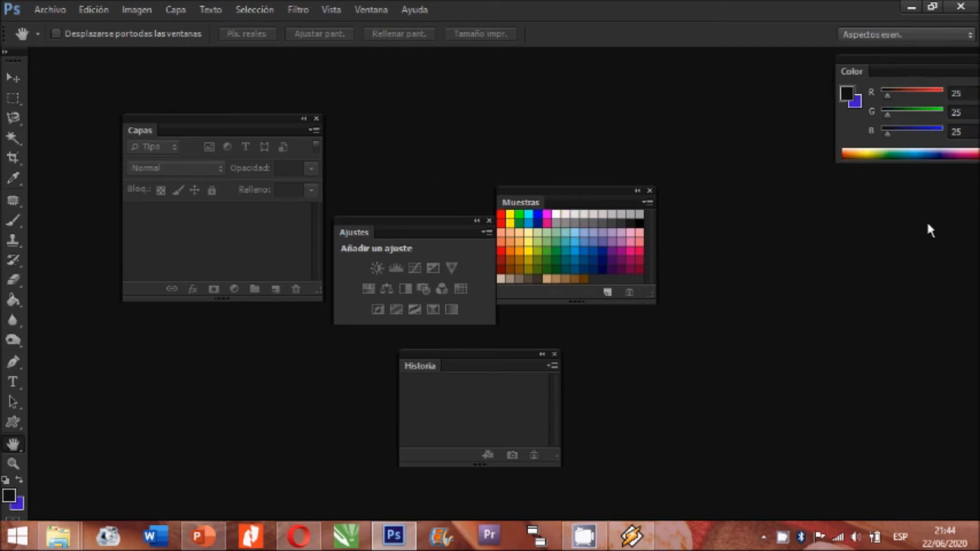
left_click_drag(557, 194, 906, 66)
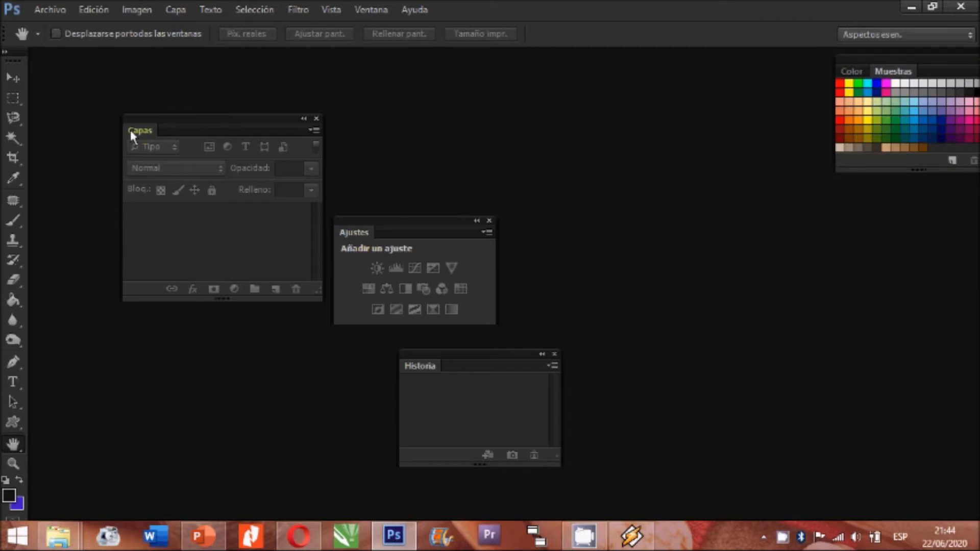
left_click_drag(133, 125, 752, 206)
left_click_drag(454, 353, 833, 204)
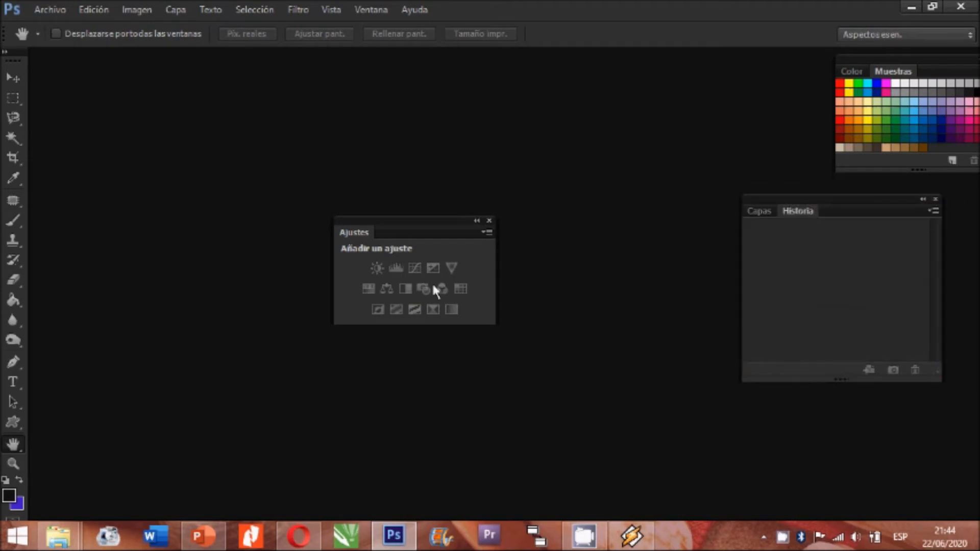
- Place the Ajustes panel under the Capas and Historia group and shift both closer to the right edge of the work area
left_click_drag(351, 234, 786, 413)
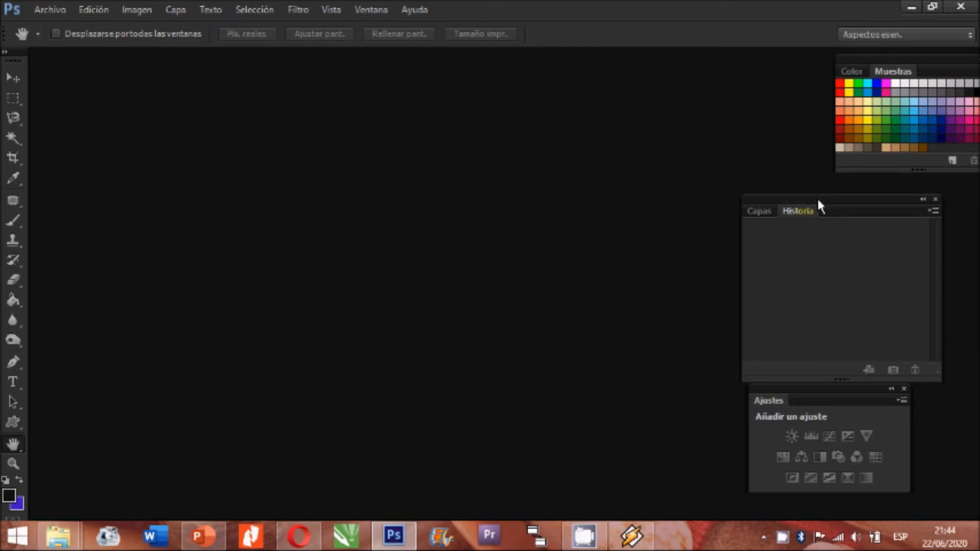
left_click_drag(824, 200, 861, 183)
left_click_drag(809, 391, 853, 370)
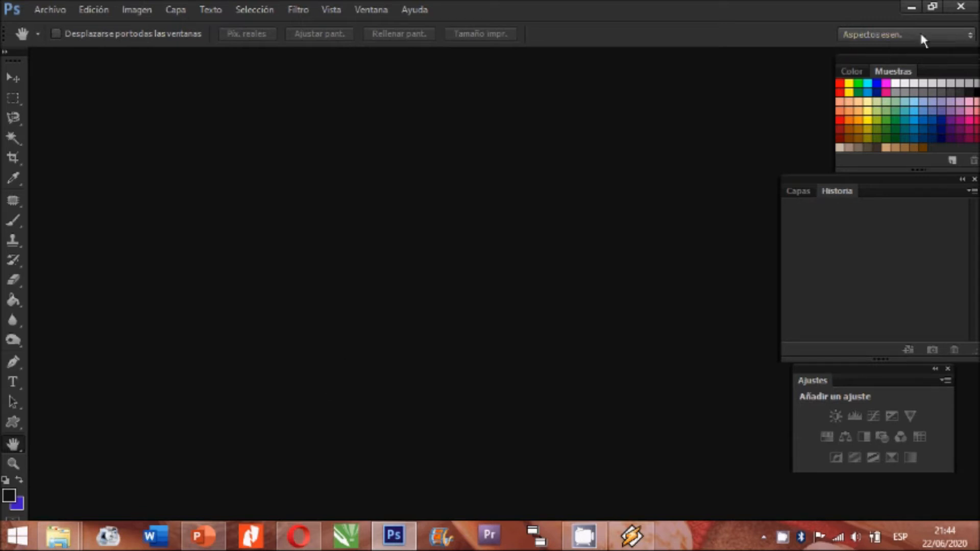
- Save the current layout as a new workspace named NUEVO, capturing keyboard shortcuts (Métodos abreviados de teclado) and Menús
left_click(378, 10)
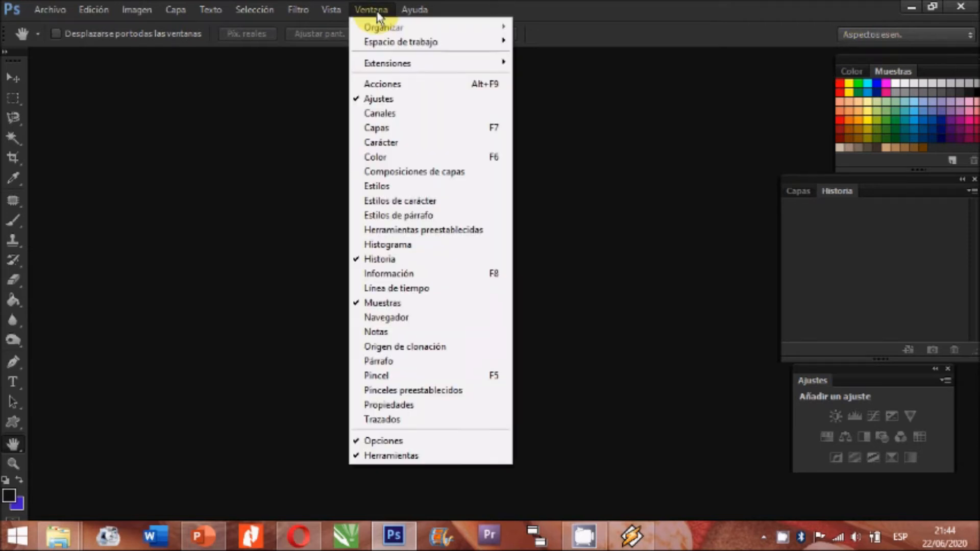
mouse_move(387, 49)
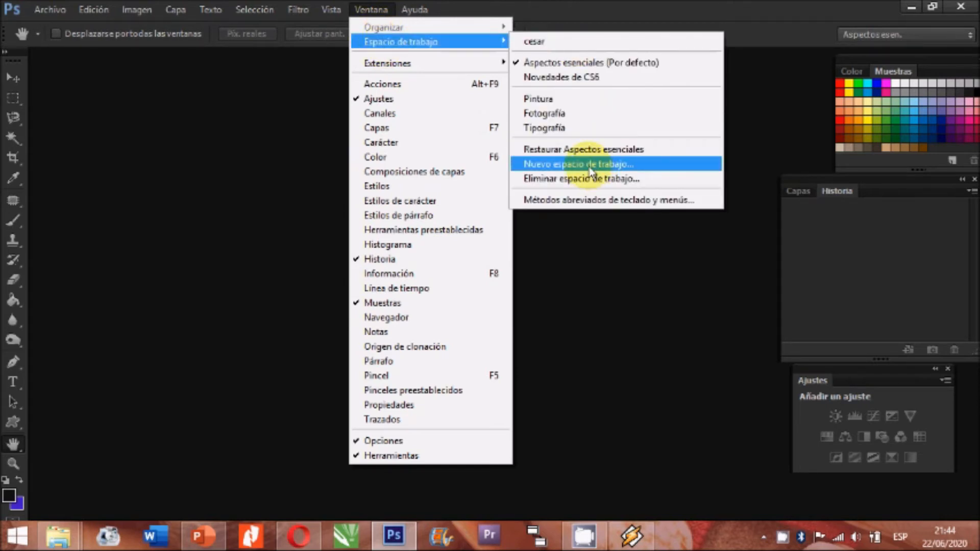
left_click(590, 169)
left_click_drag(407, 183, 447, 188)
left_click_drag(359, 200, 320, 201)
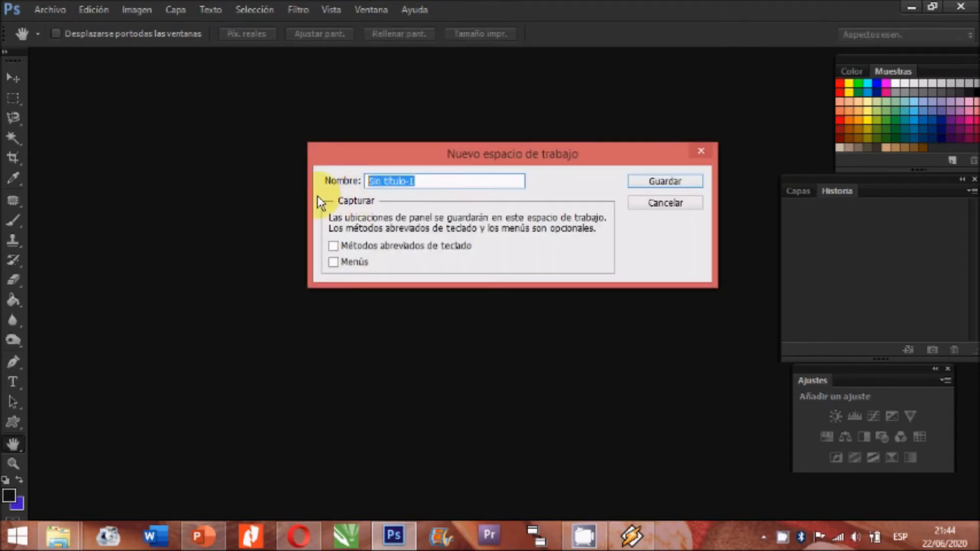
type("NUEVO")
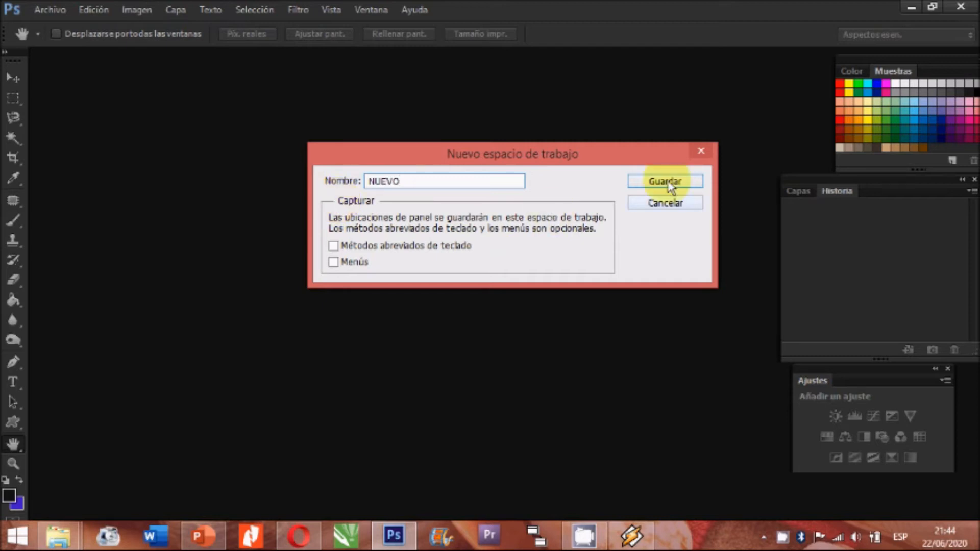
left_click(334, 246)
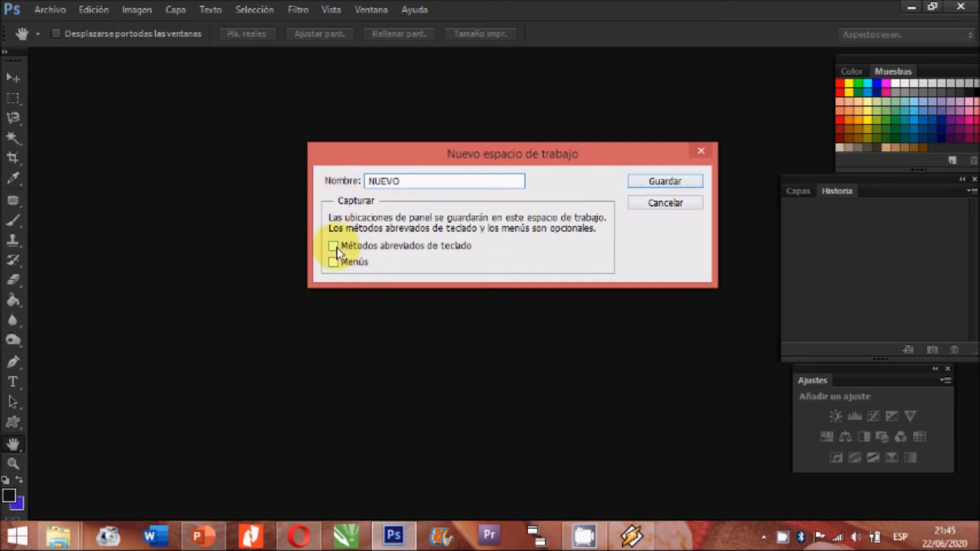
left_click(333, 263)
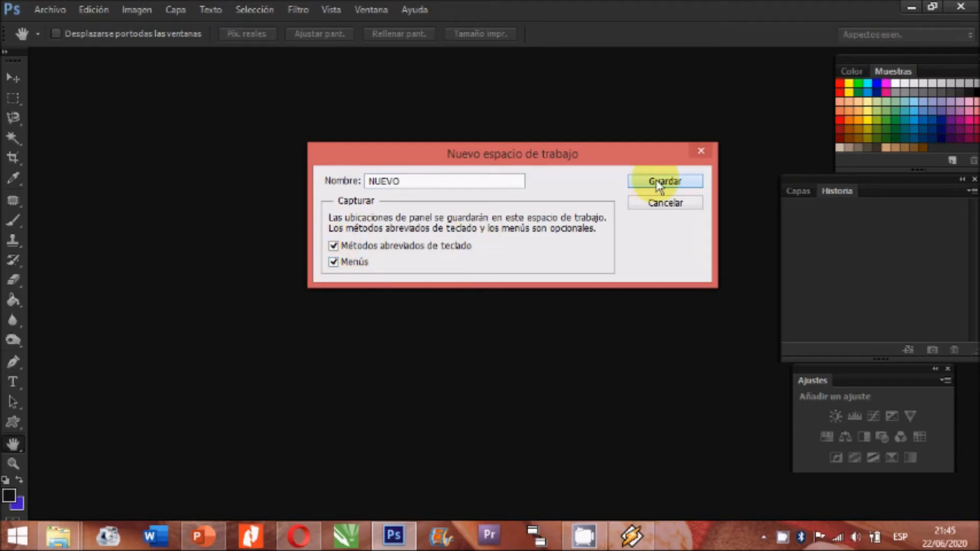
left_click(656, 184)
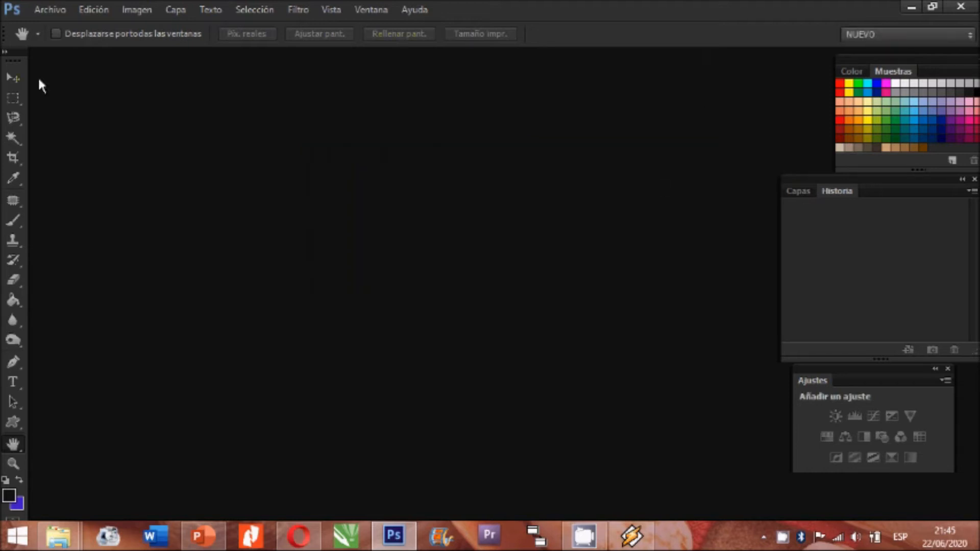
- Switch from the NUEVO workspace to the Aspectos esenciales workspace
left_click(951, 35)
left_click(64, 54)
left_click(962, 39)
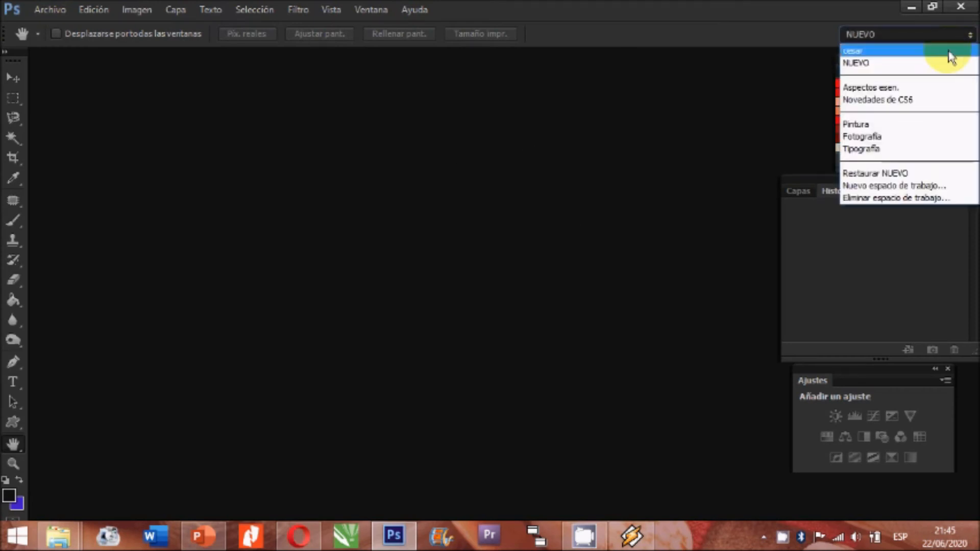
left_click(924, 86)
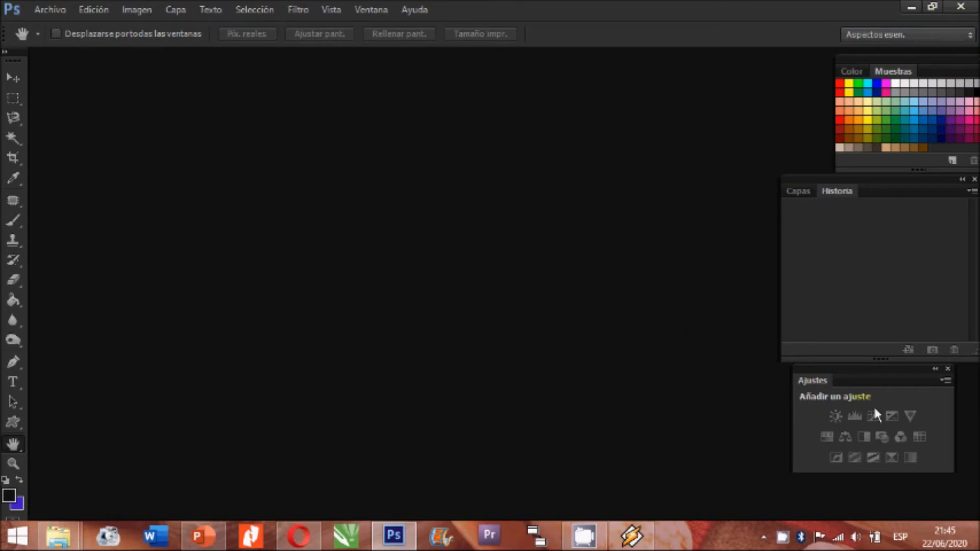
- Move Ajustes lower, separate Capas from Historia and attach it above Ajustes, and shift the Color and Muestras group inward
left_click_drag(837, 388, 848, 422)
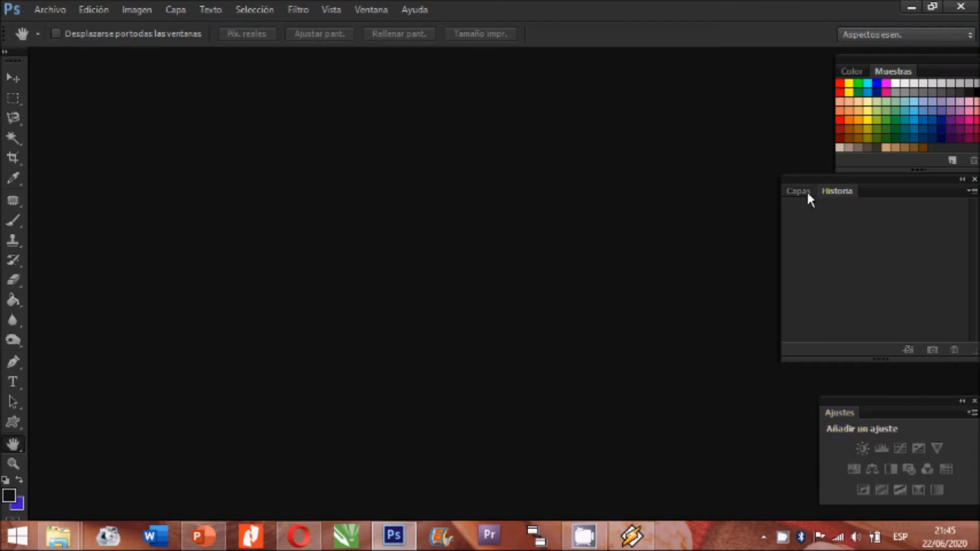
left_click_drag(806, 190, 862, 406)
left_click_drag(854, 65, 772, 67)
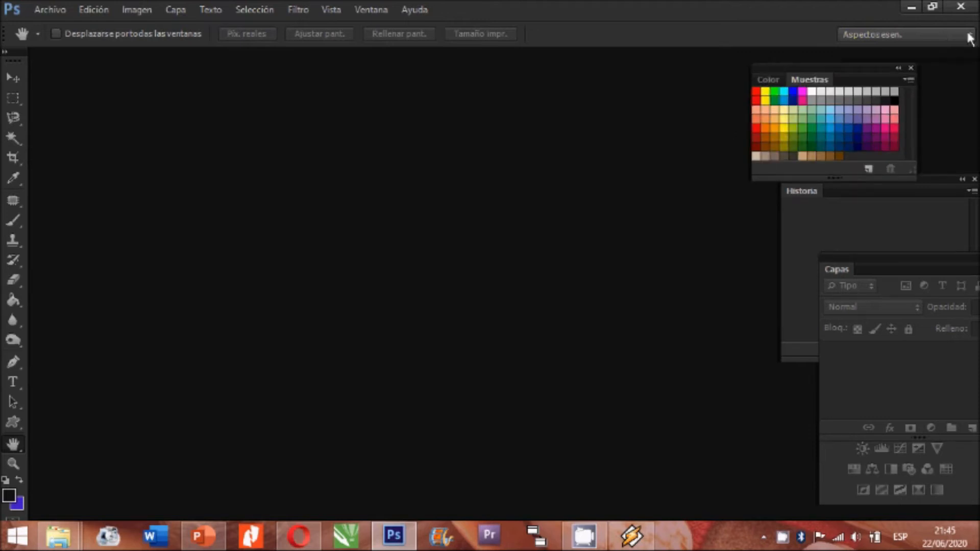
- Restore the default Aspectos esenciales layout and switch to the NUEVO workspace
left_click(970, 36)
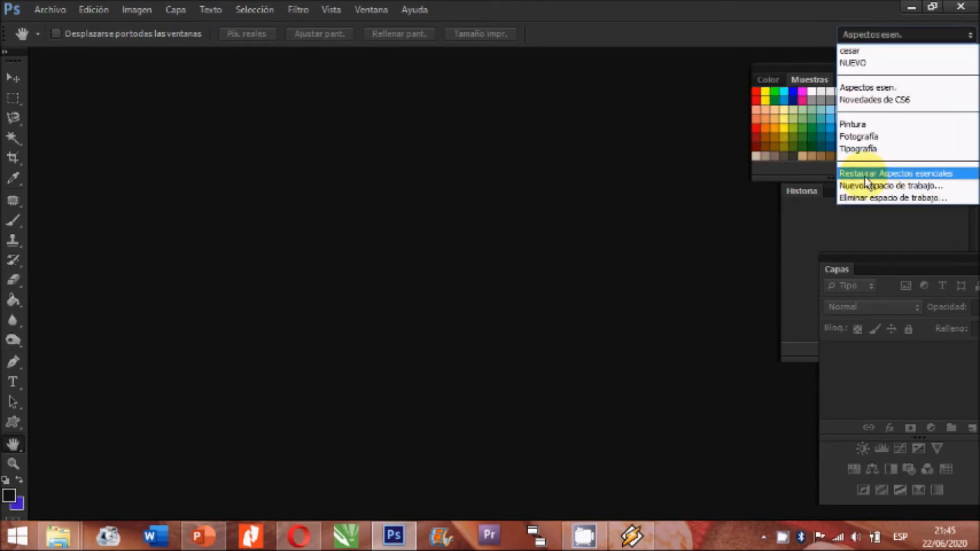
left_click(924, 176)
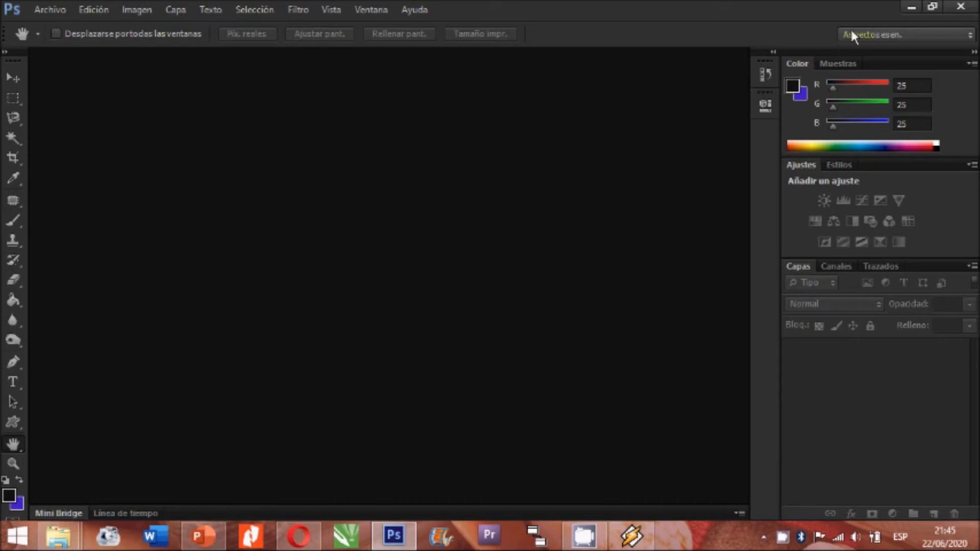
left_click(937, 34)
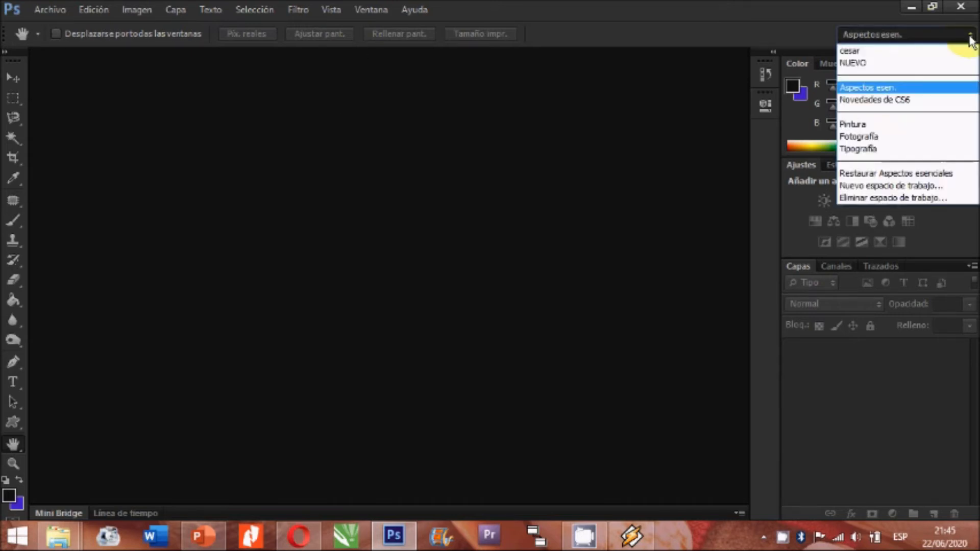
left_click(895, 61)
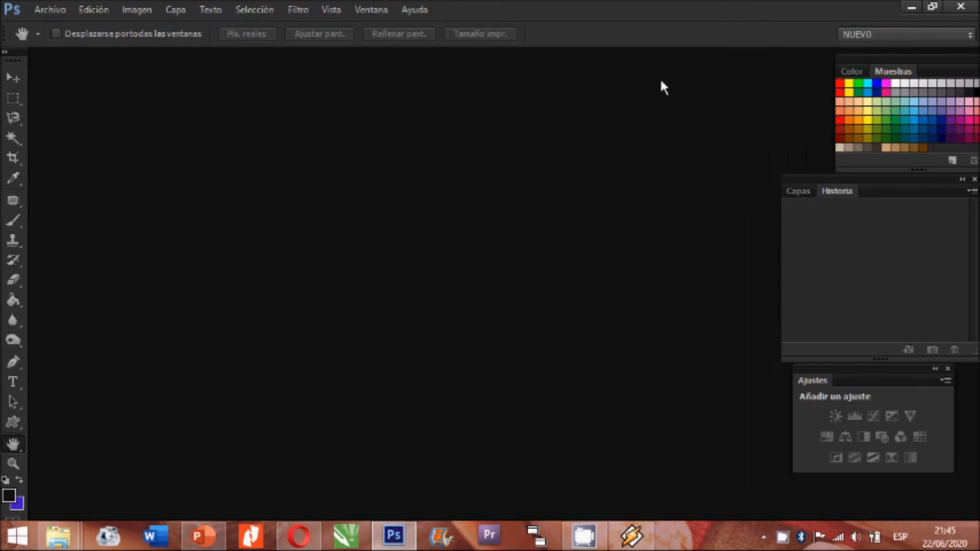
- Switch the workspace to Pintura, to Fotografía and finally to Tipografía
left_click(968, 35)
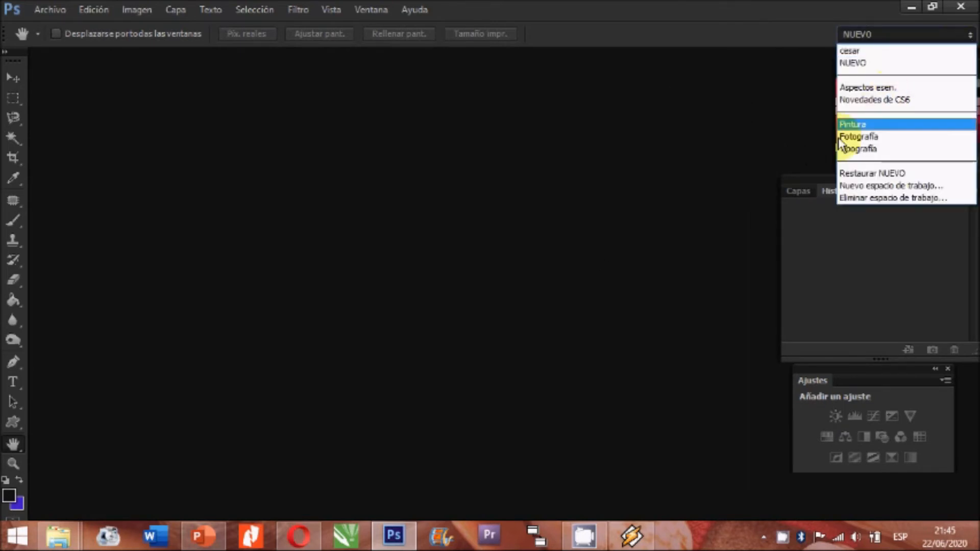
left_click(851, 124)
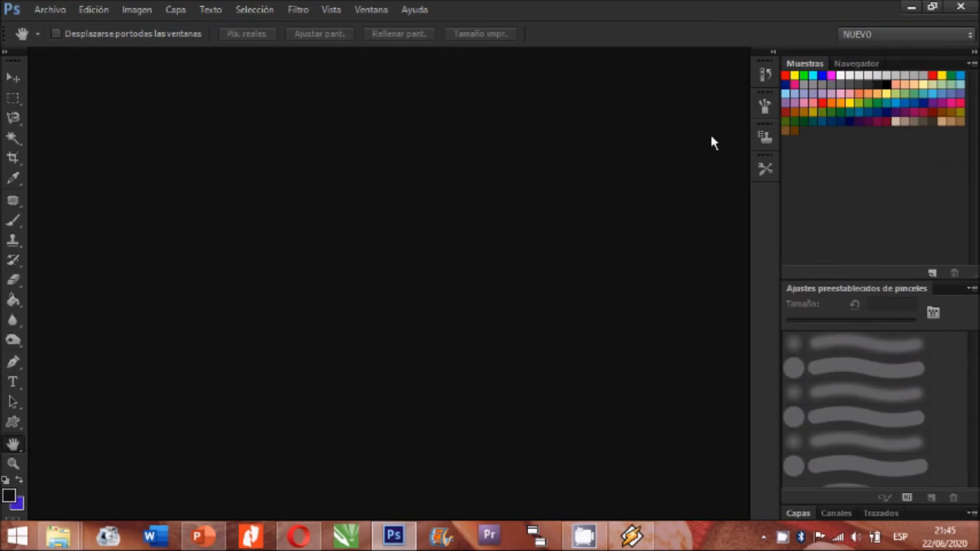
left_click(923, 37)
left_click(863, 134)
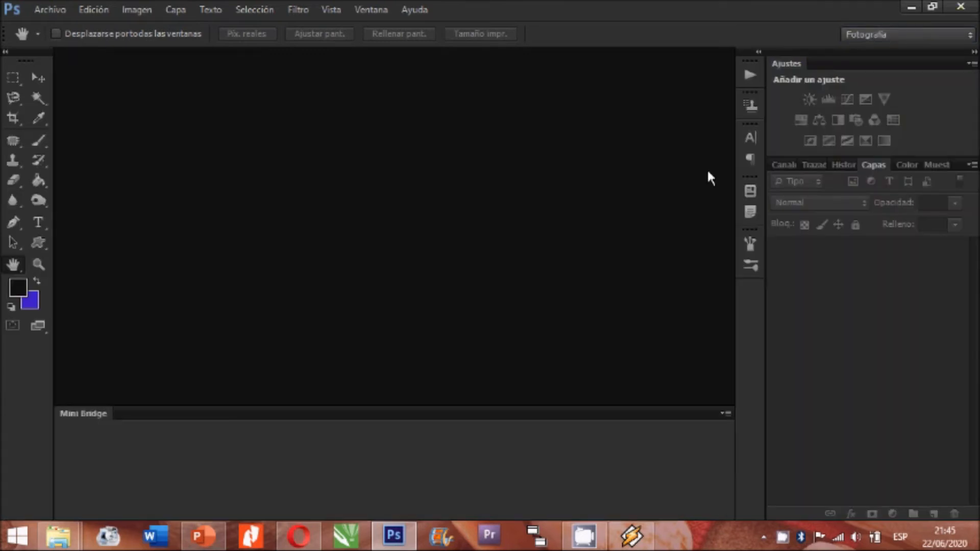
left_click(969, 34)
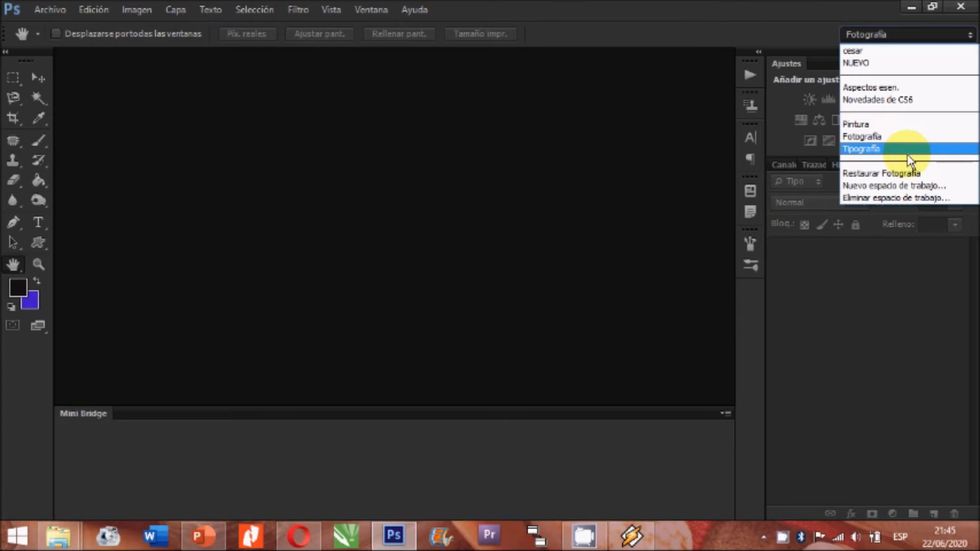
left_click(915, 150)
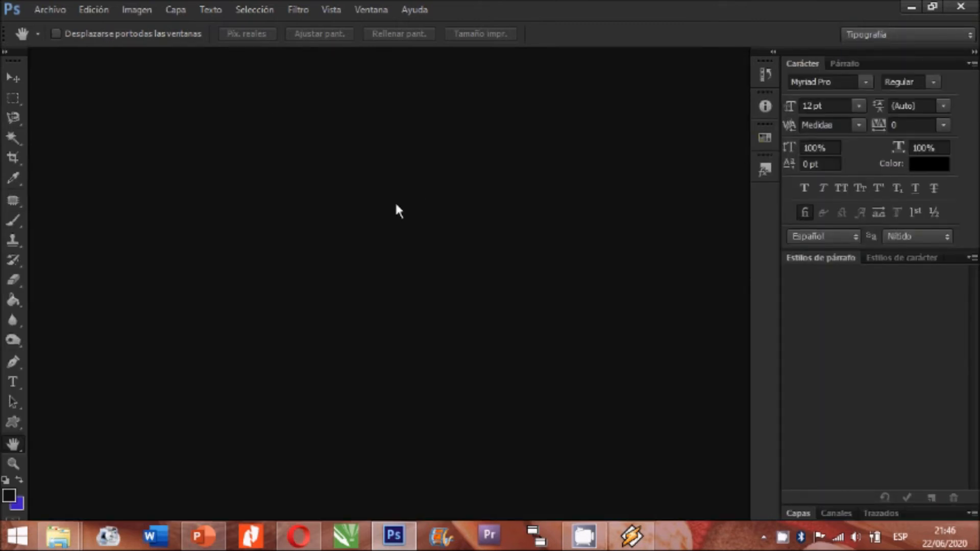
left_click(971, 36)
left_click(456, 245)
- Examine the commands offered under Archivo, Edición, Imagen, Capa and Texto
left_click(50, 10)
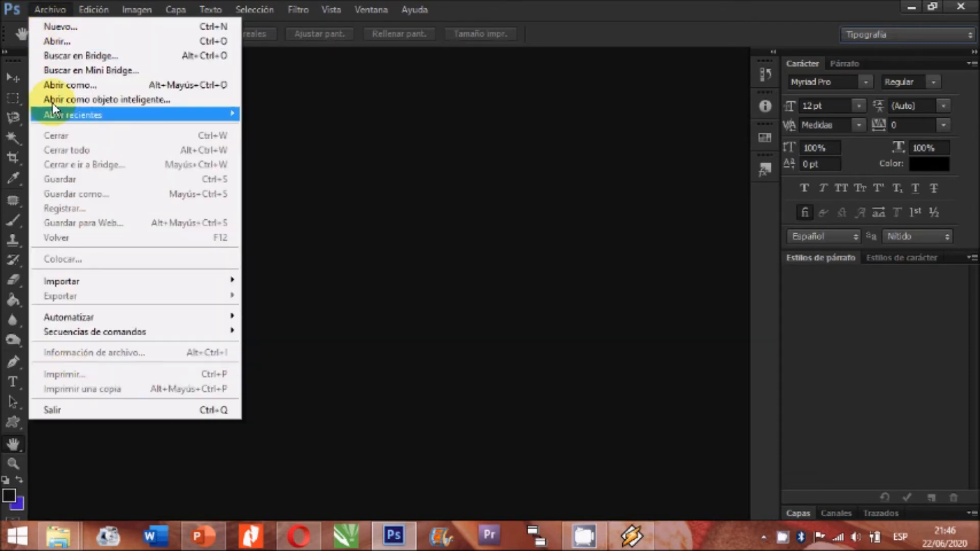
mouse_move(83, 9)
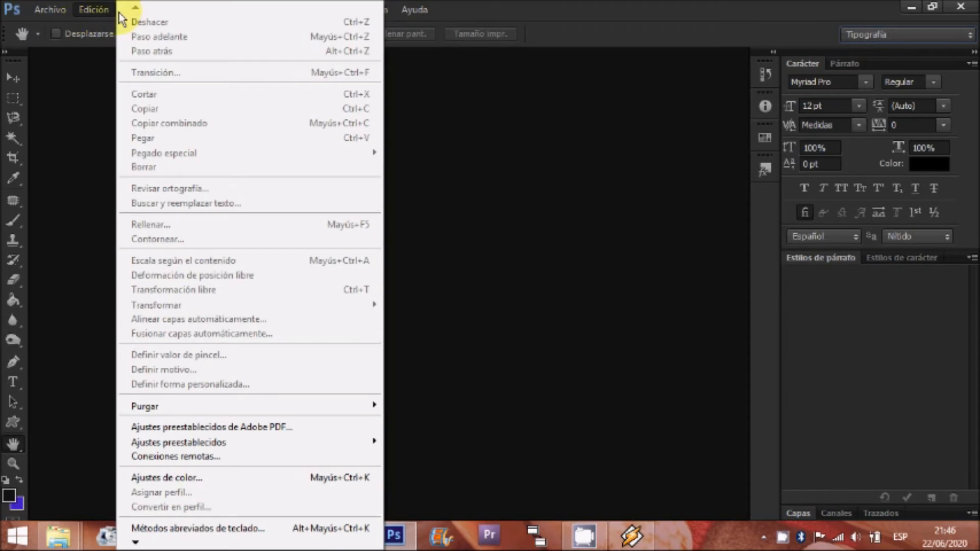
left_click(297, 51)
left_click(138, 9)
left_click(431, 294)
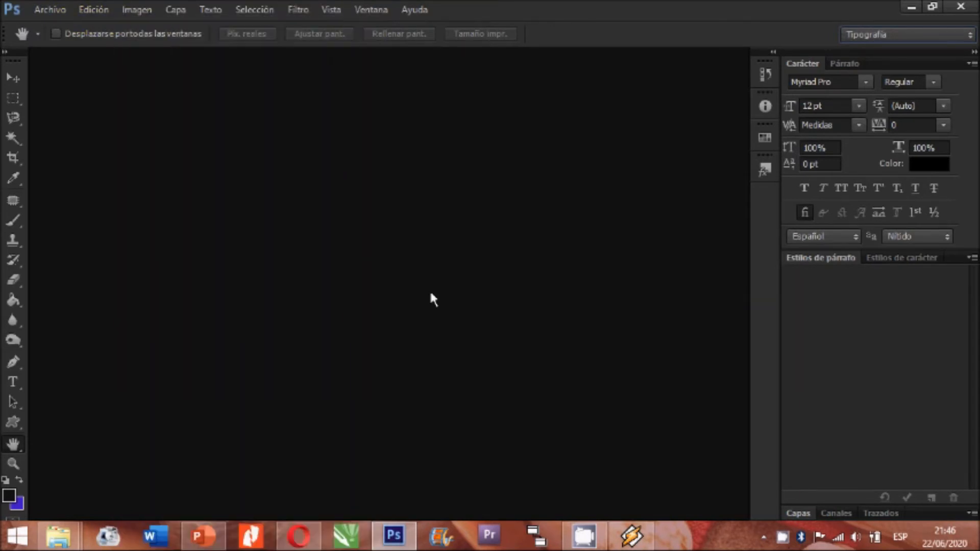
left_click(183, 13)
mouse_move(206, 10)
left_click(667, 10)
- Display the tools in two columns and activate the Marco rectangular tool
left_click(5, 51)
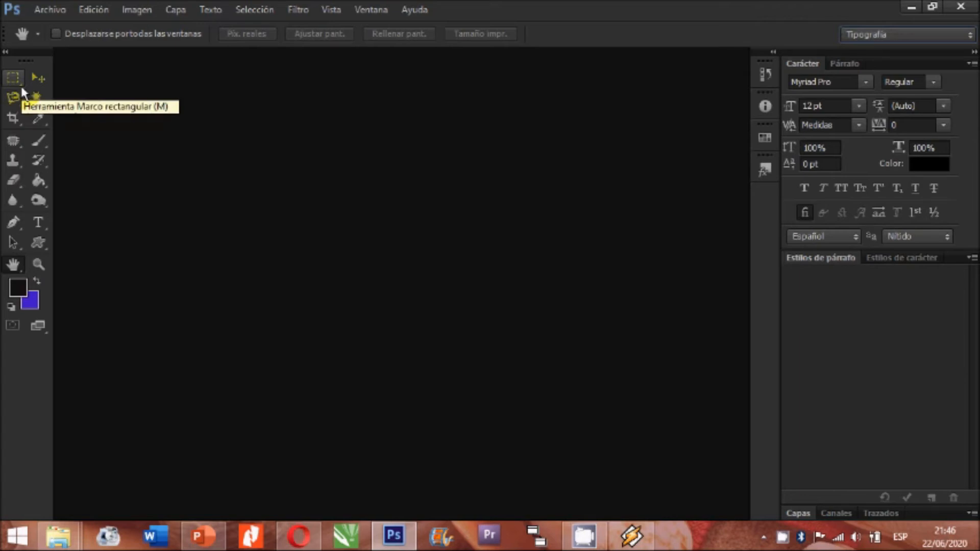
left_click(21, 85)
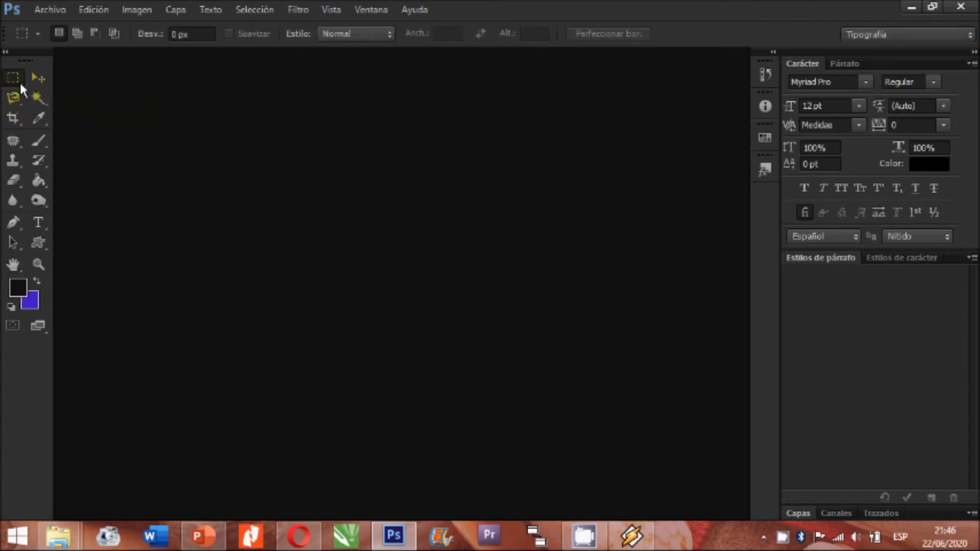
- Examine the variants grouped under the marquee and Texto tools, then activate the clone stamp tool
right_click(20, 80)
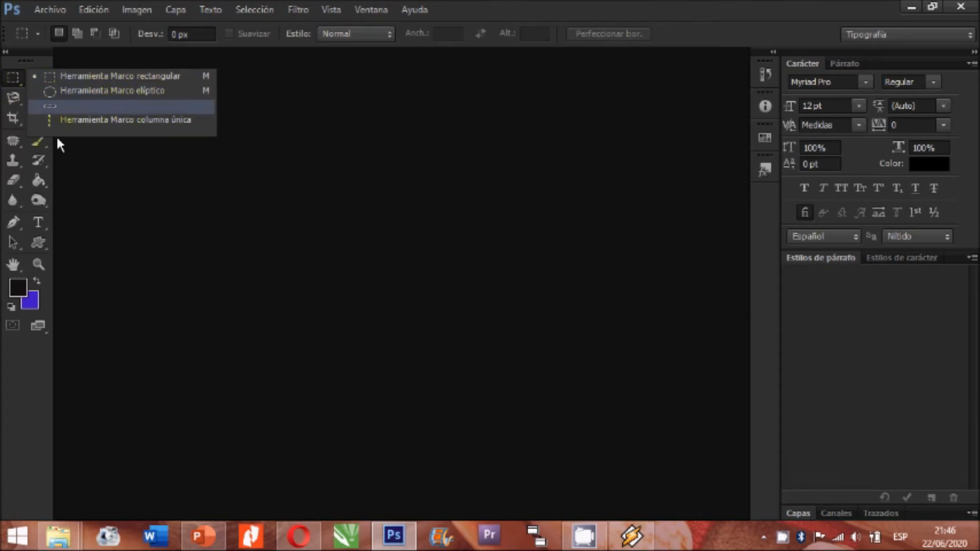
left_click(44, 228)
right_click(44, 228)
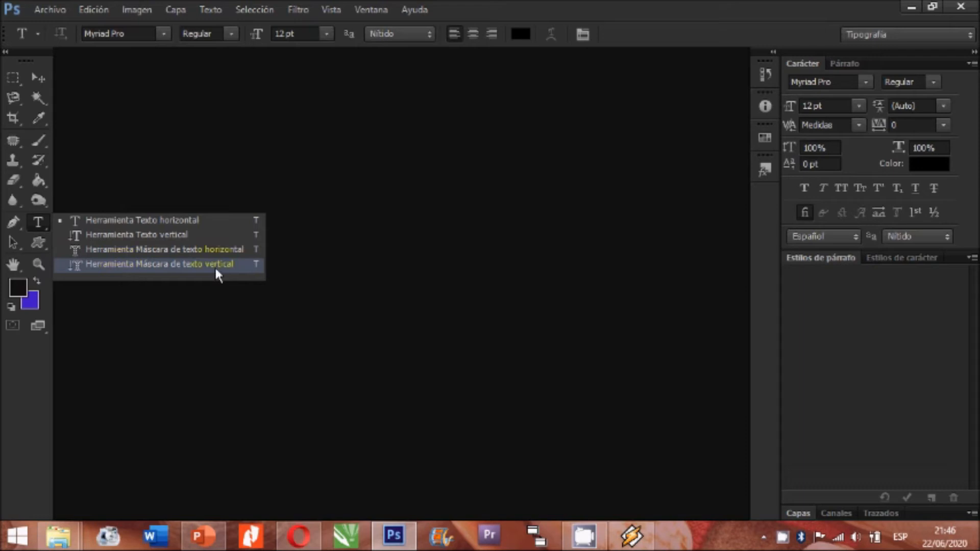
left_click(173, 170)
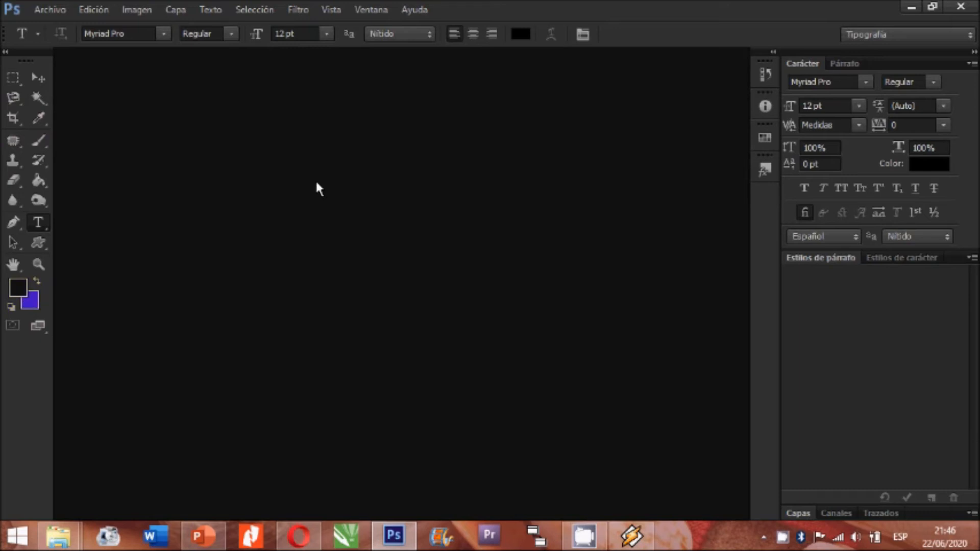
left_click(13, 162)
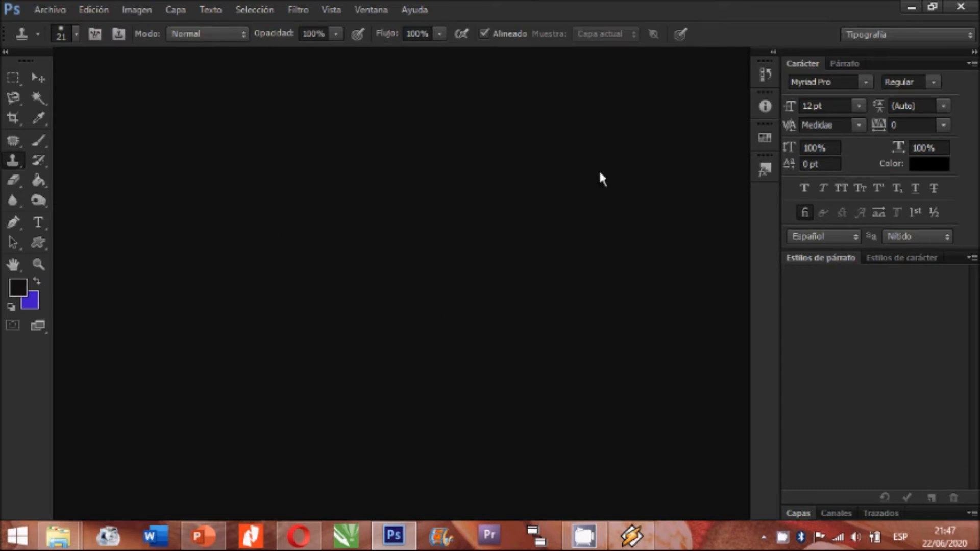
- Open the Interfaz preferences and shift the dialog aside to uncover part of the work area
left_click(95, 9)
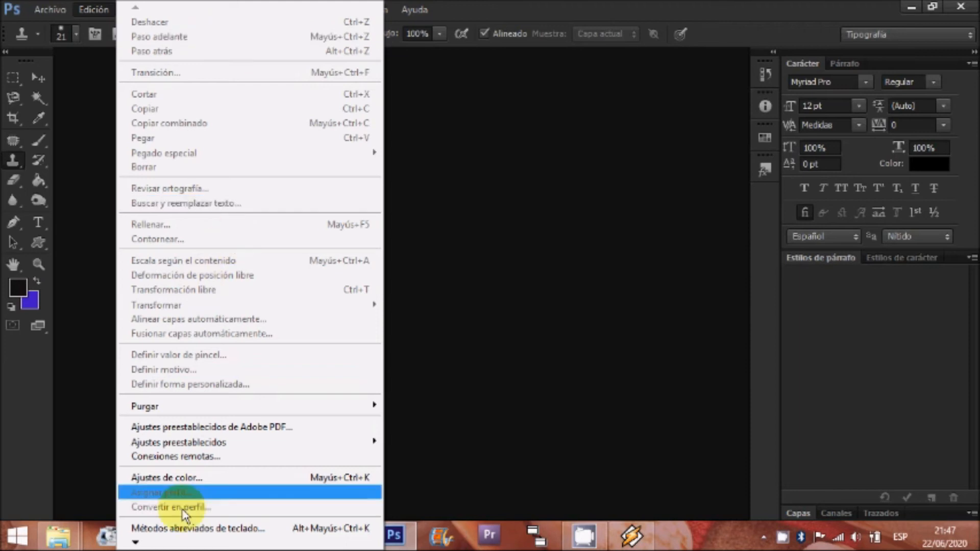
mouse_move(135, 543)
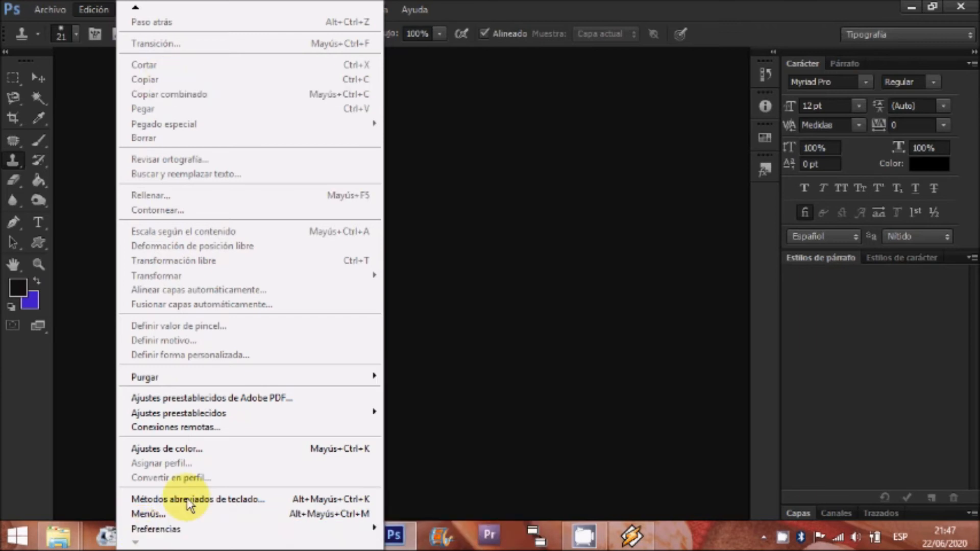
mouse_move(327, 531)
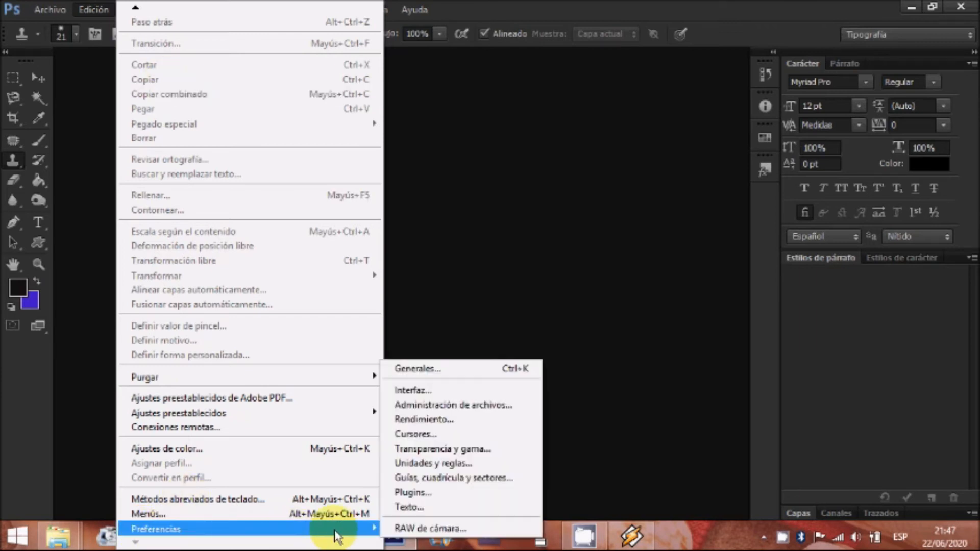
left_click(447, 391)
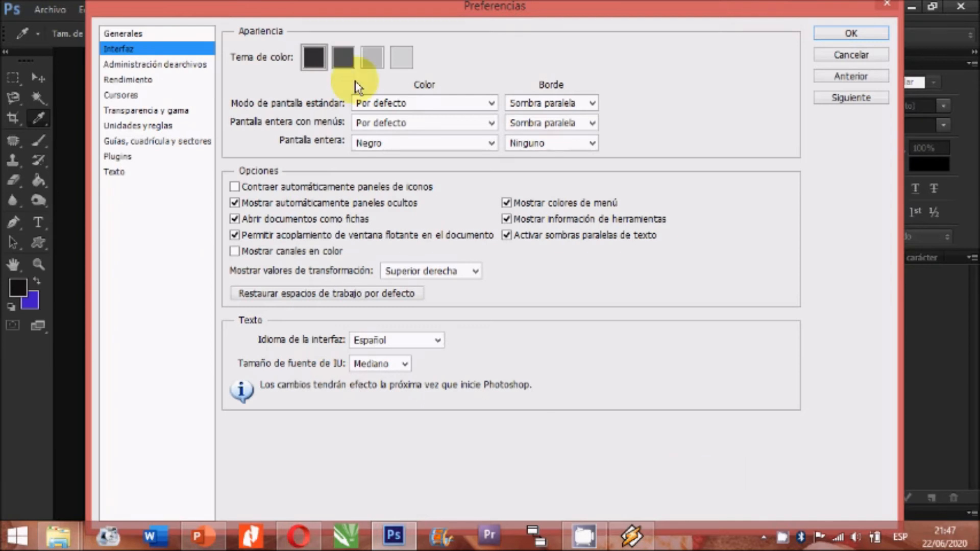
left_click_drag(339, 10, 469, 12)
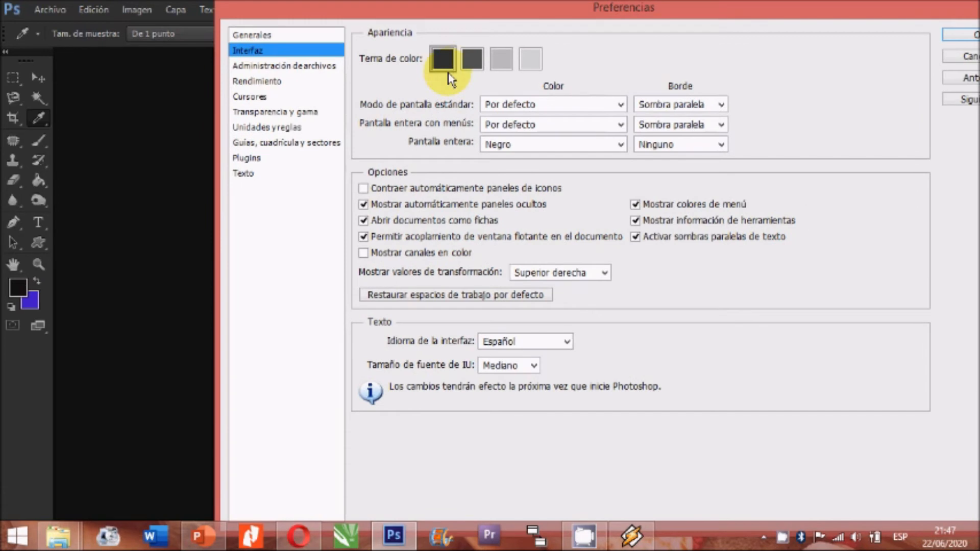
- Preview the four interface color themes, then apply the second-darkest gray theme and confirm the preferences
left_click(452, 60)
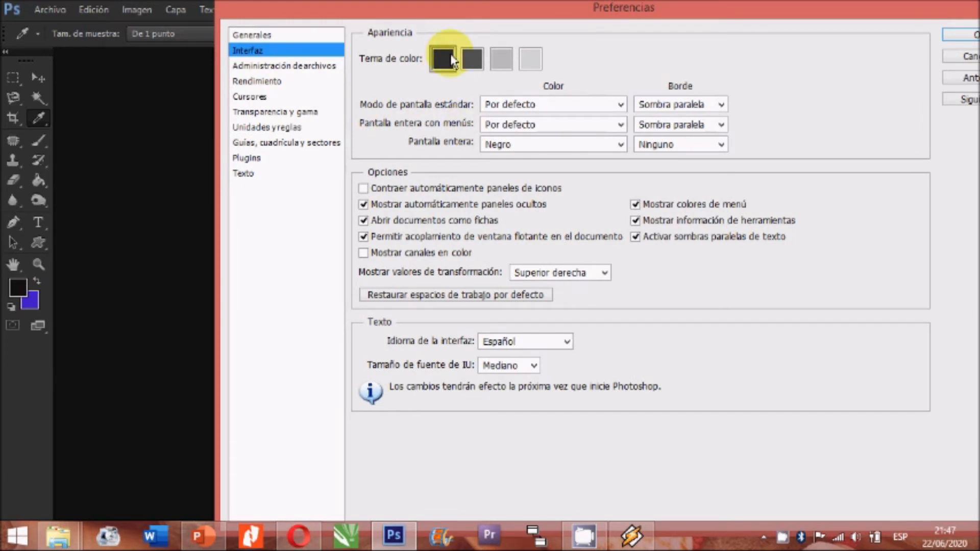
left_click(480, 65)
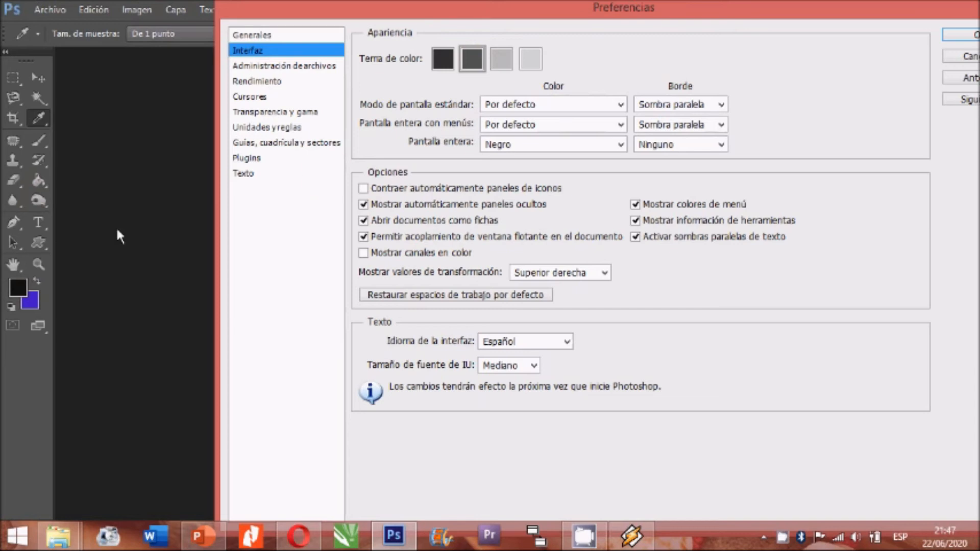
left_click(501, 59)
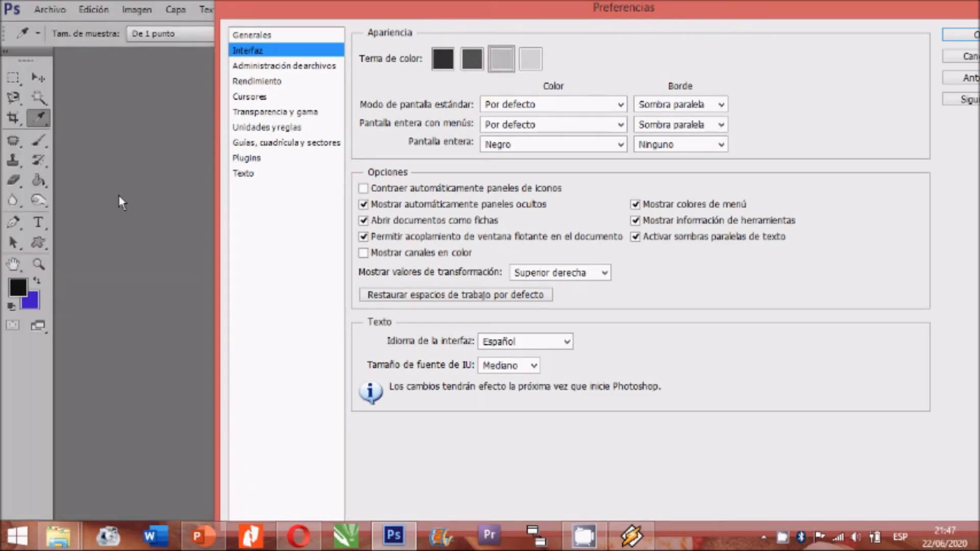
left_click(531, 61)
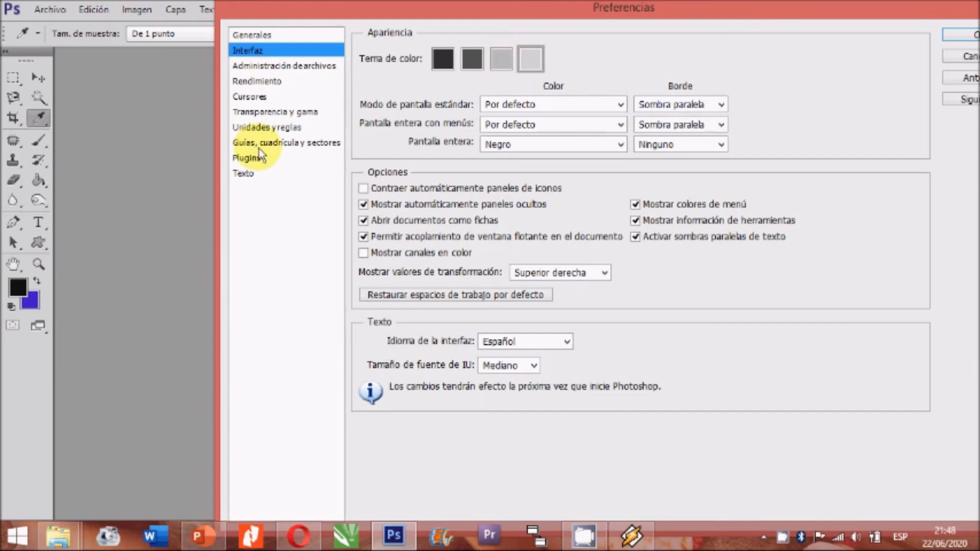
left_click(469, 60)
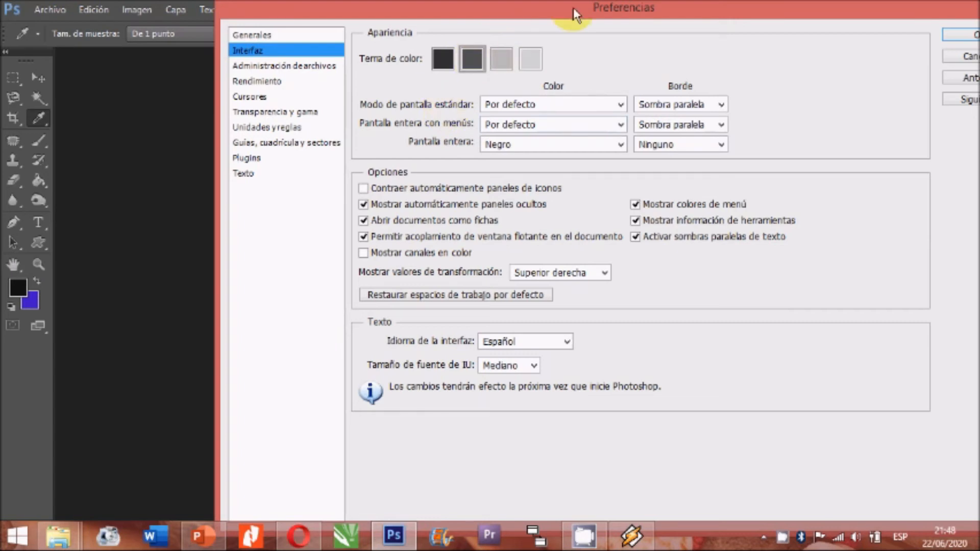
left_click_drag(574, 7, 459, 7)
left_click(895, 39)
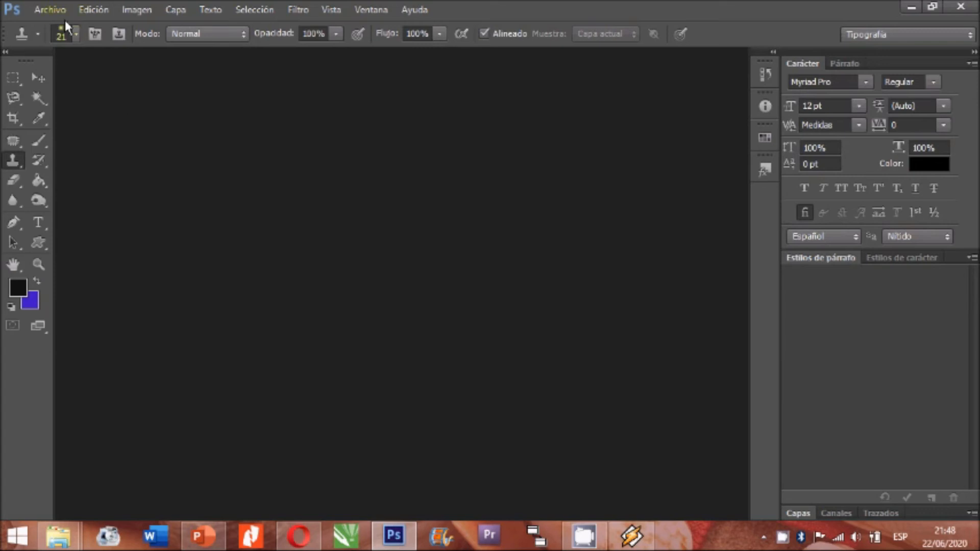
- Start a new document and name it PRACTICA 1
left_click(51, 9)
left_click(438, 160)
left_click(56, 10)
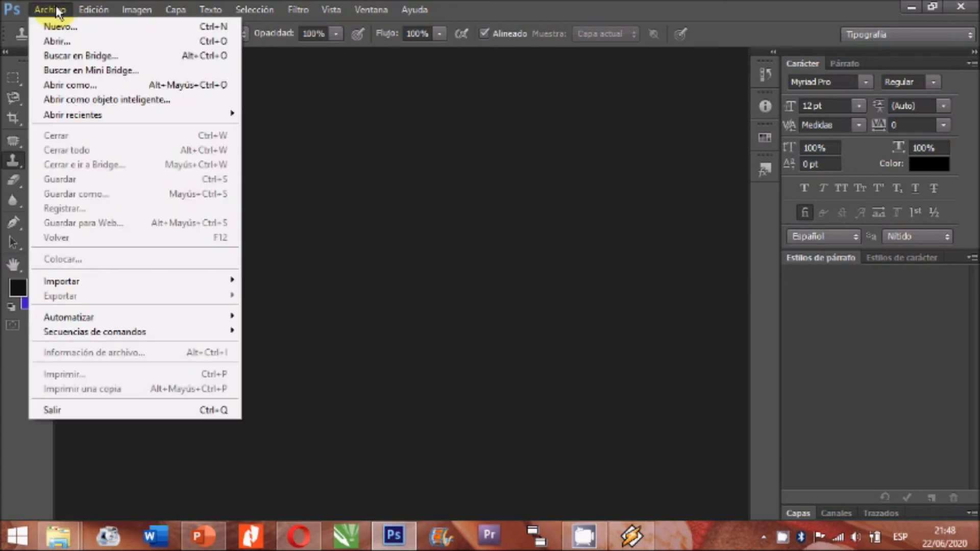
left_click(80, 29)
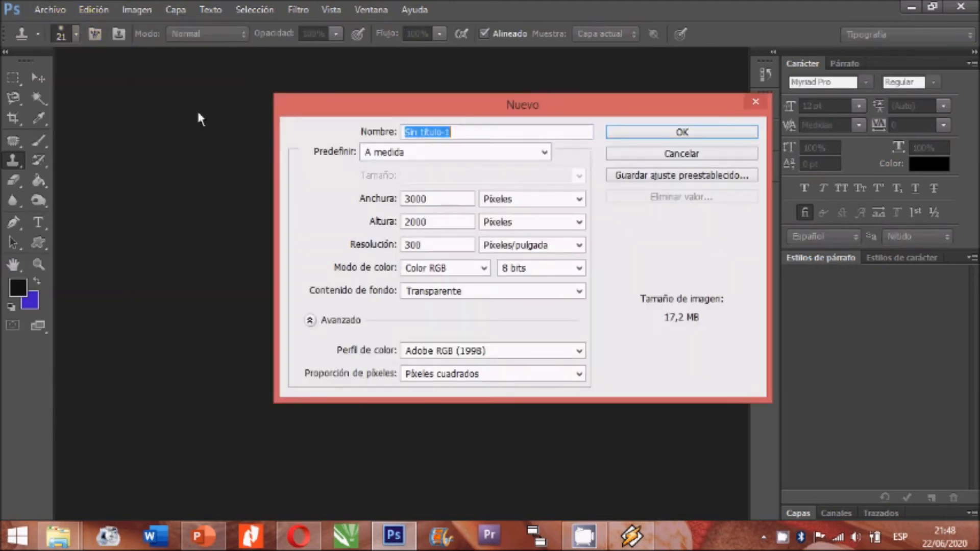
left_click_drag(464, 107, 338, 99)
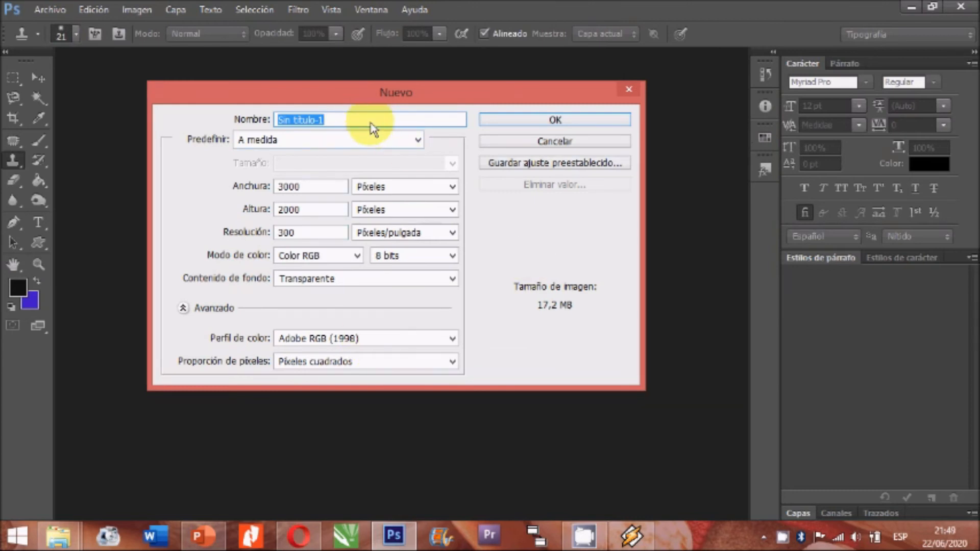
type("P")
key("BackSpace")
type("PAR")
key("BackSpace")
key("BackSpace")
type("RACTICA 1")
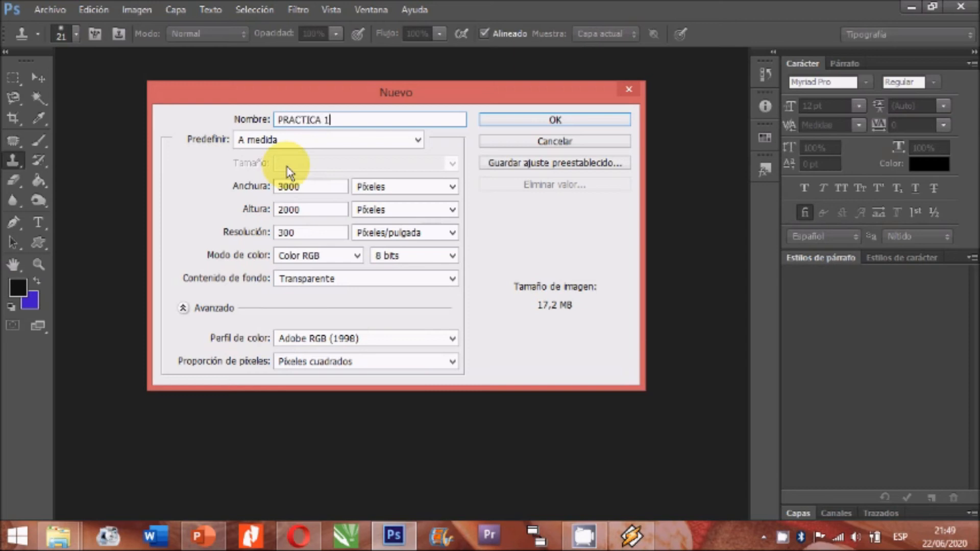
- Review the available document presets and choose Tamaño por defecto de Photoshop
left_click(417, 140)
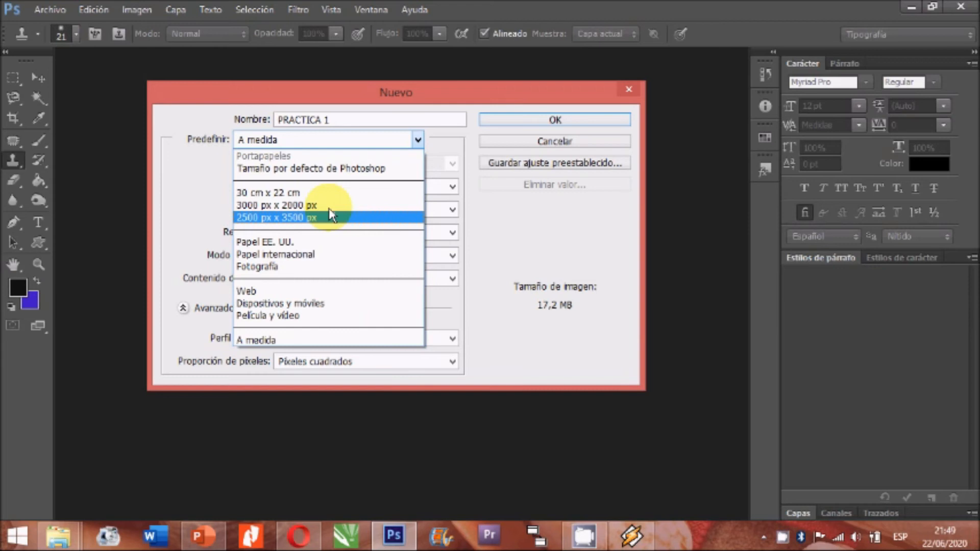
left_click(209, 189)
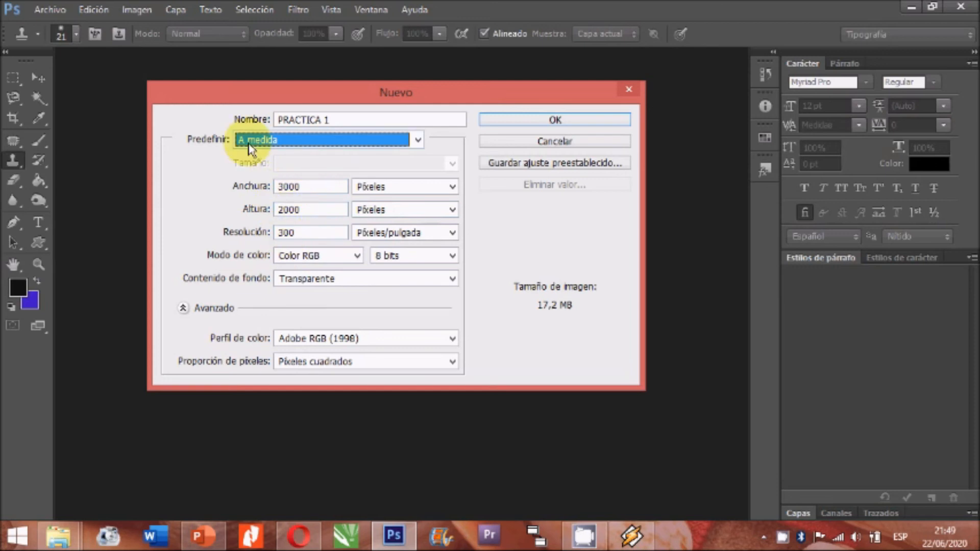
left_click(418, 140)
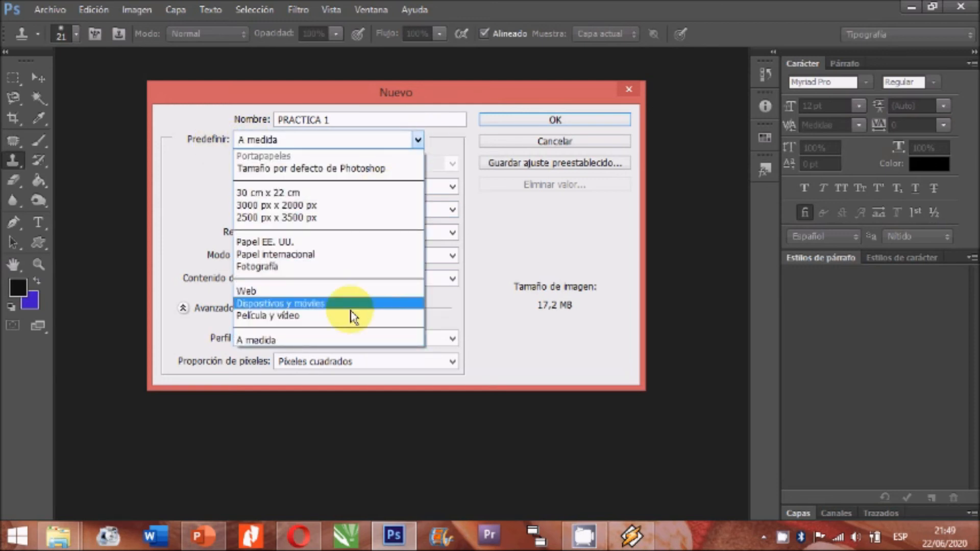
left_click(347, 171)
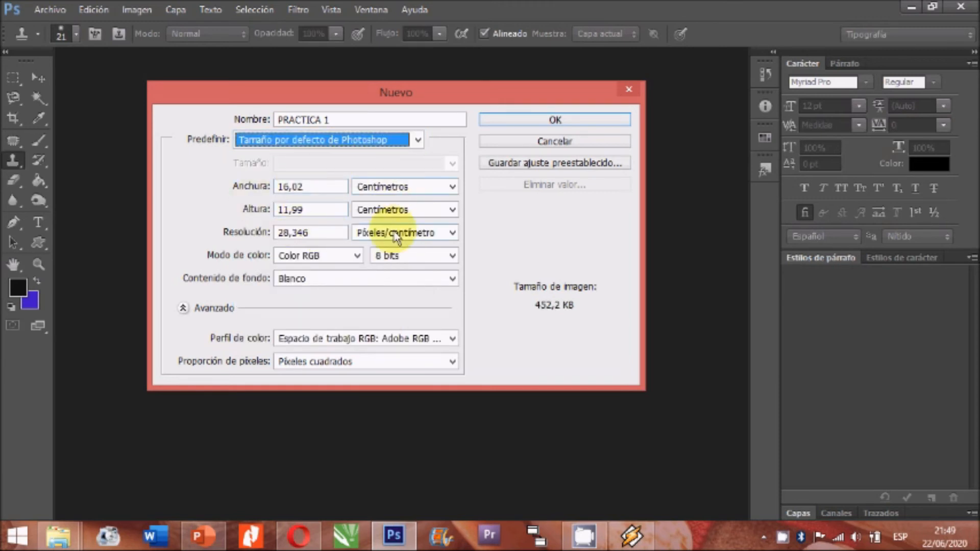
- Switch the document preset to Papel EE. UU. and review its paper sizes, keeping Carta
left_click(418, 139)
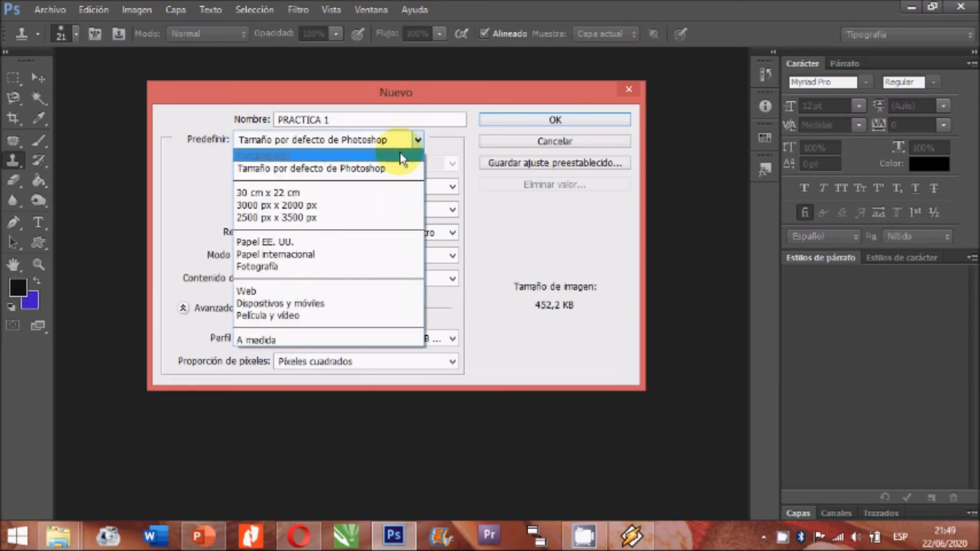
left_click(278, 242)
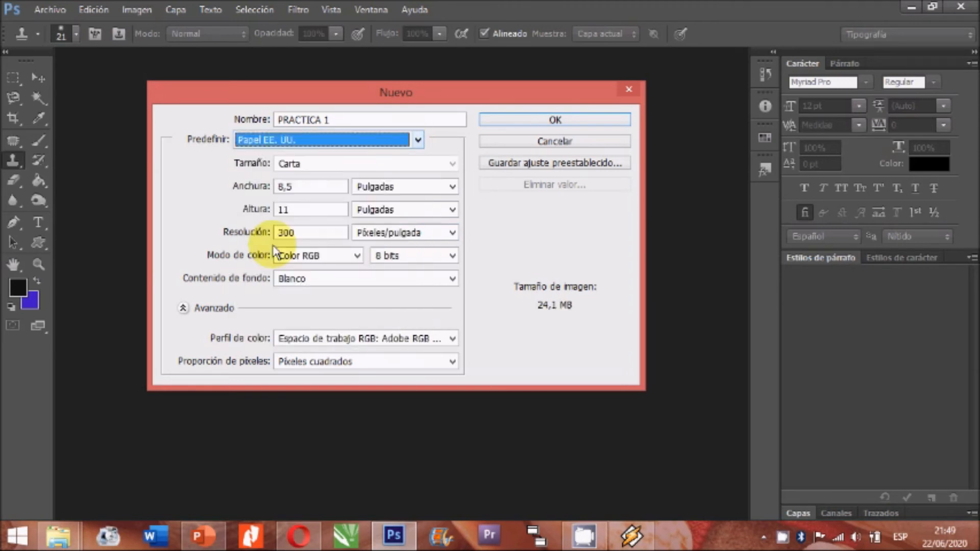
left_click(418, 140)
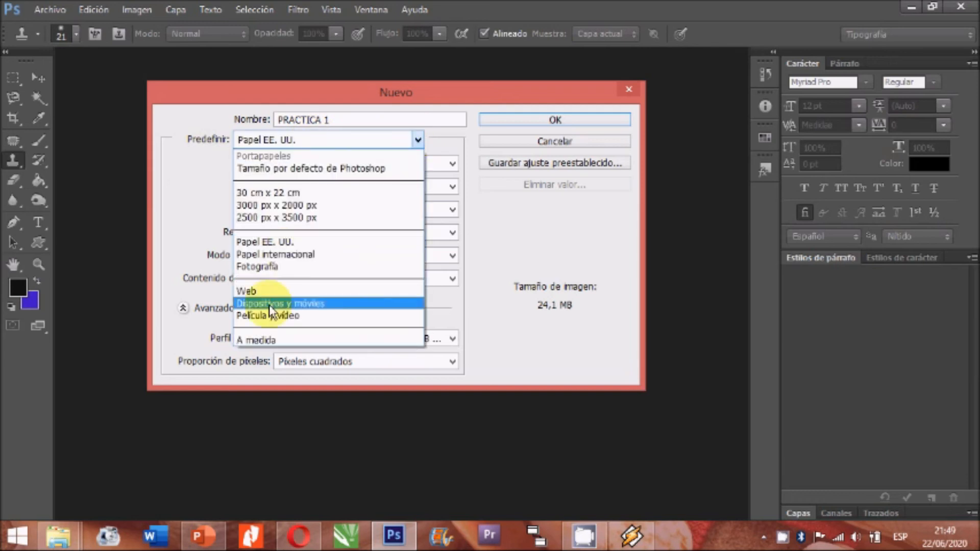
left_click(272, 242)
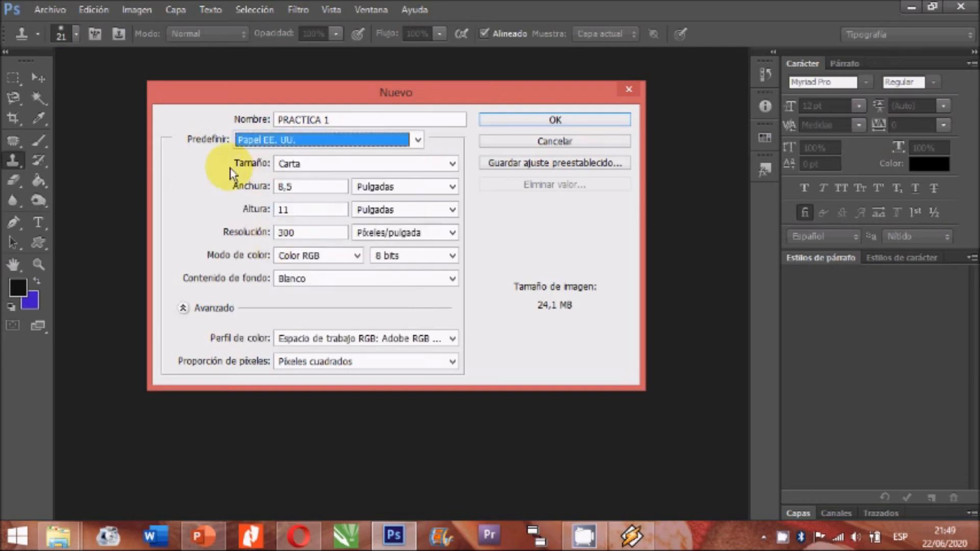
left_click(452, 164)
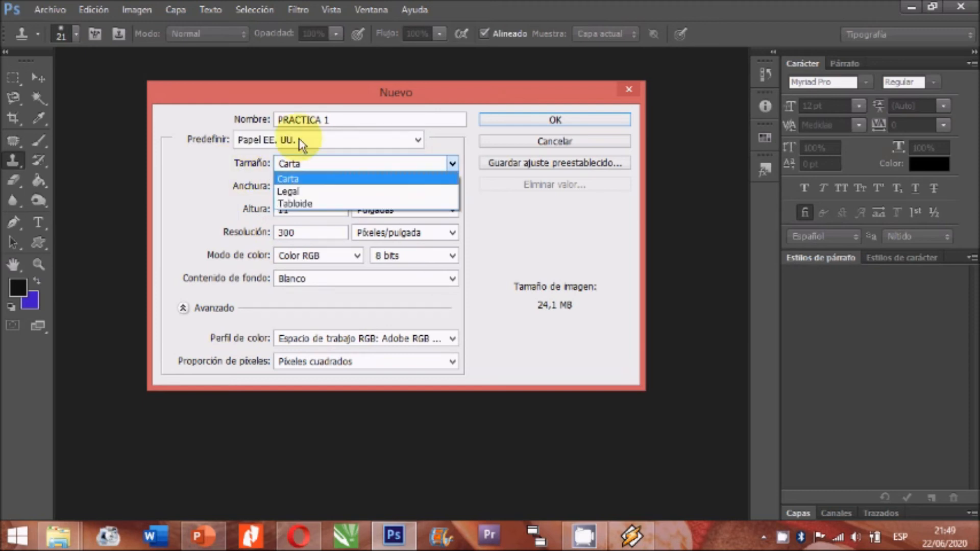
left_click(339, 143)
- Switch the document preset to Papel internacional and review its paper sizes, keeping A4
left_click(417, 141)
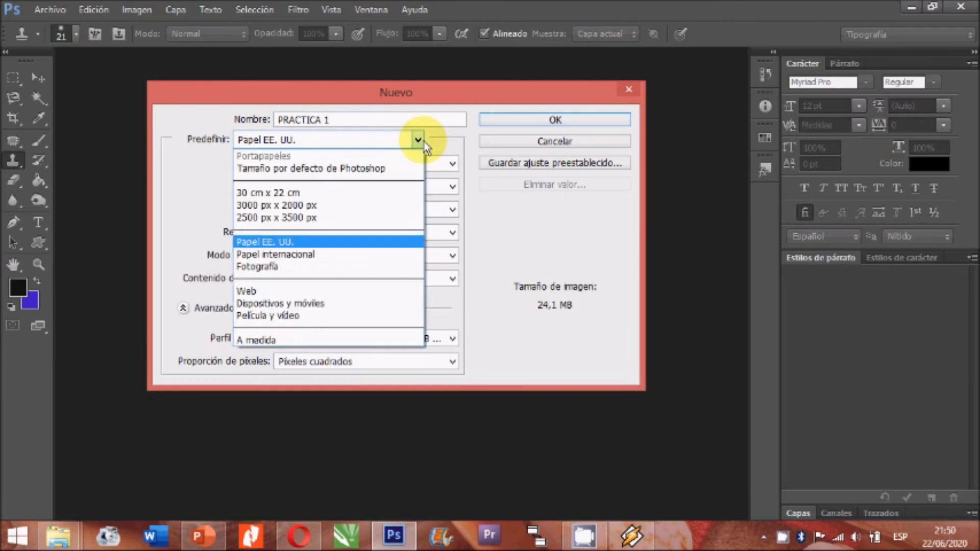
left_click(342, 258)
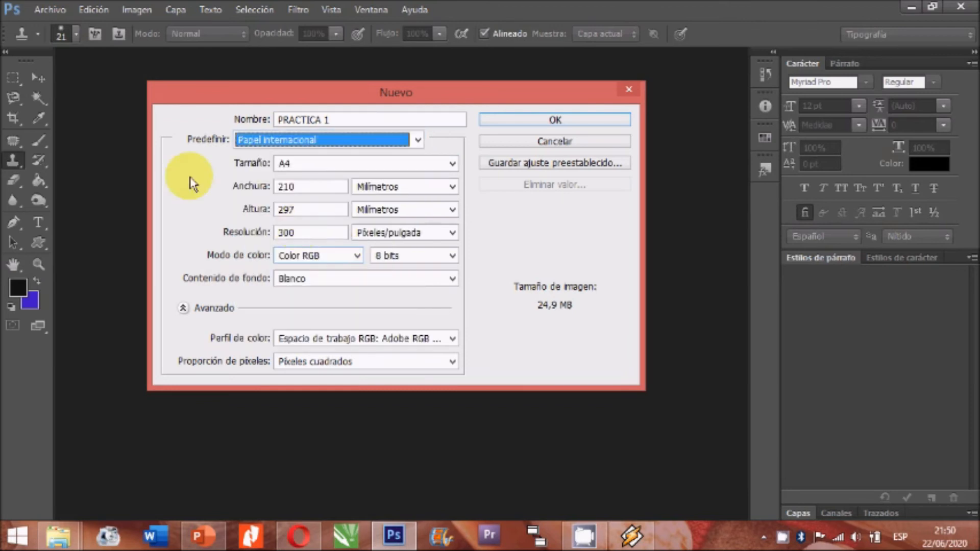
left_click(452, 163)
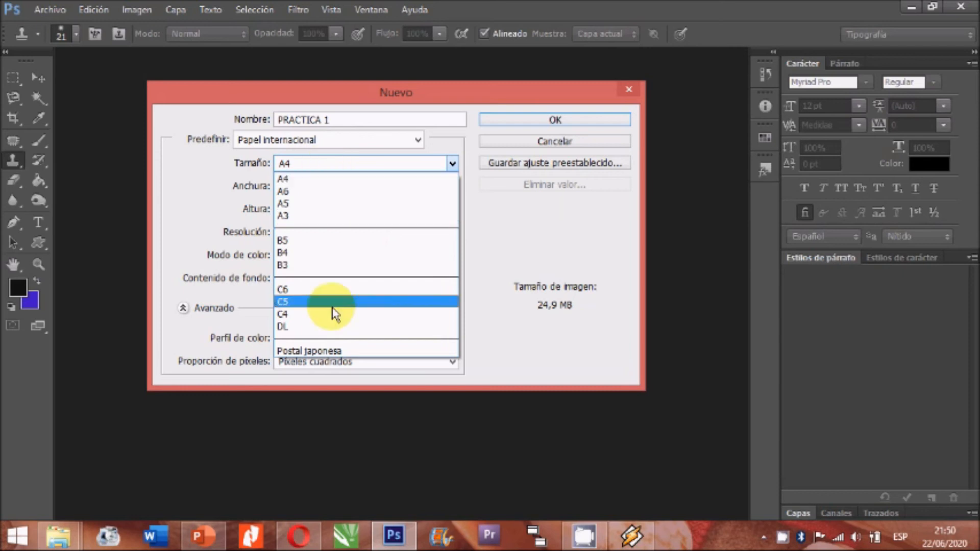
left_click(184, 186)
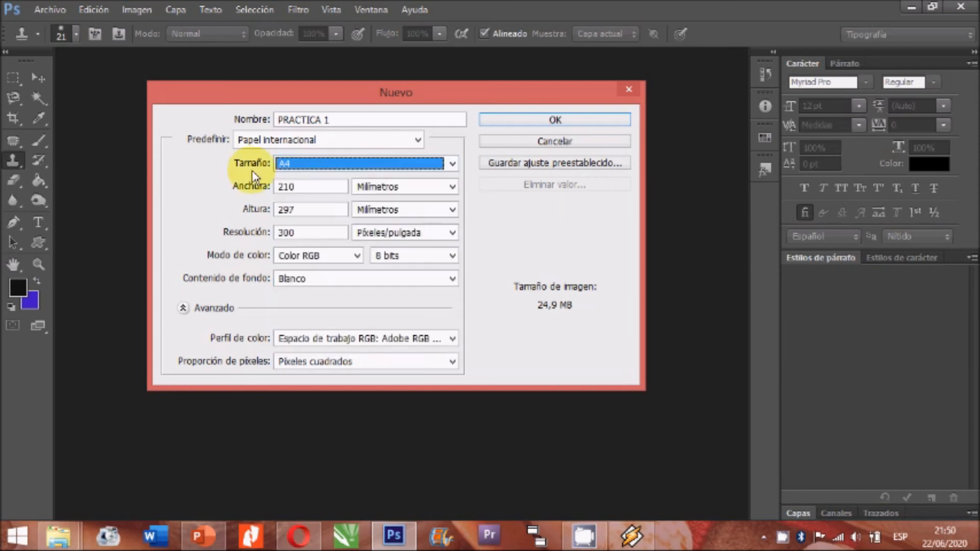
left_click(452, 164)
left_click(297, 143)
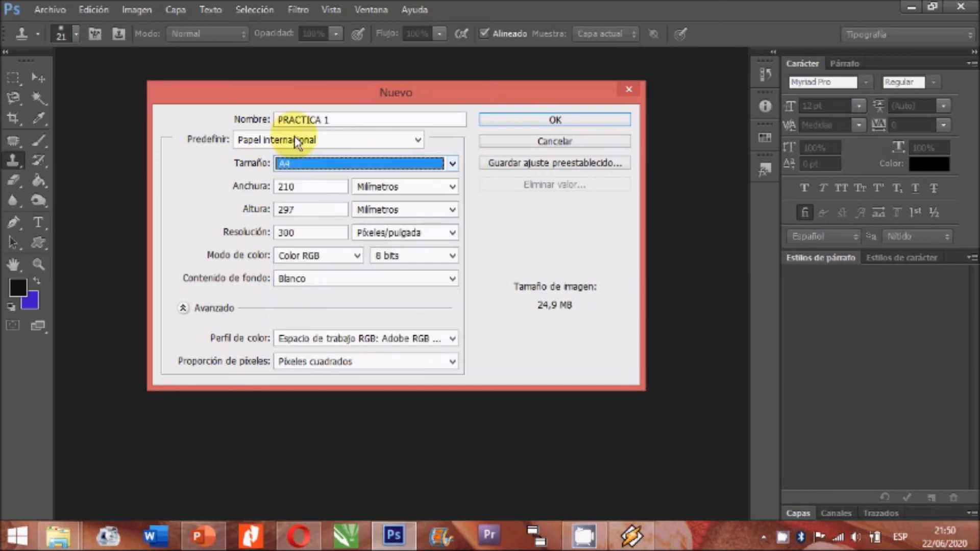
- Switch the document preset to Fotografía and review its photo sizes, keeping Horizontal, 2 x 3
left_click(418, 140)
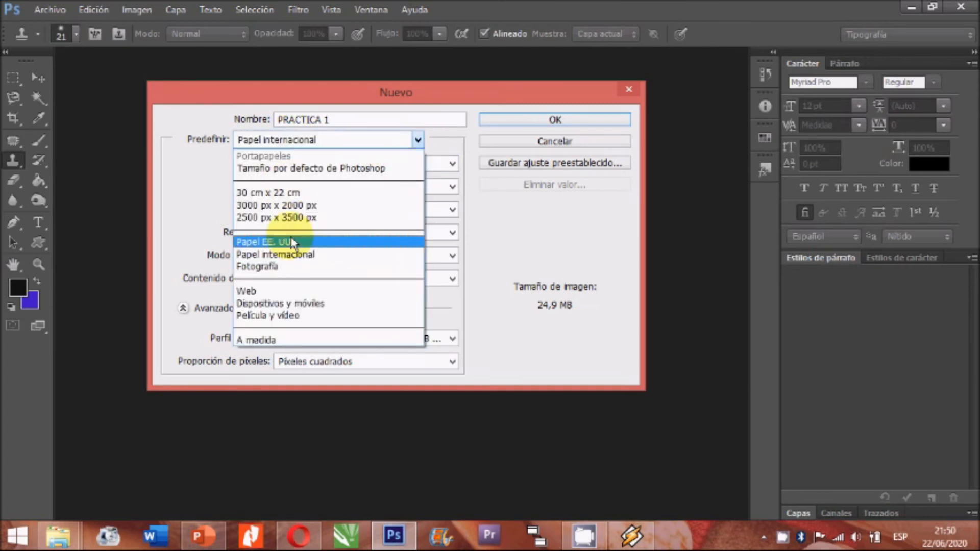
left_click(289, 267)
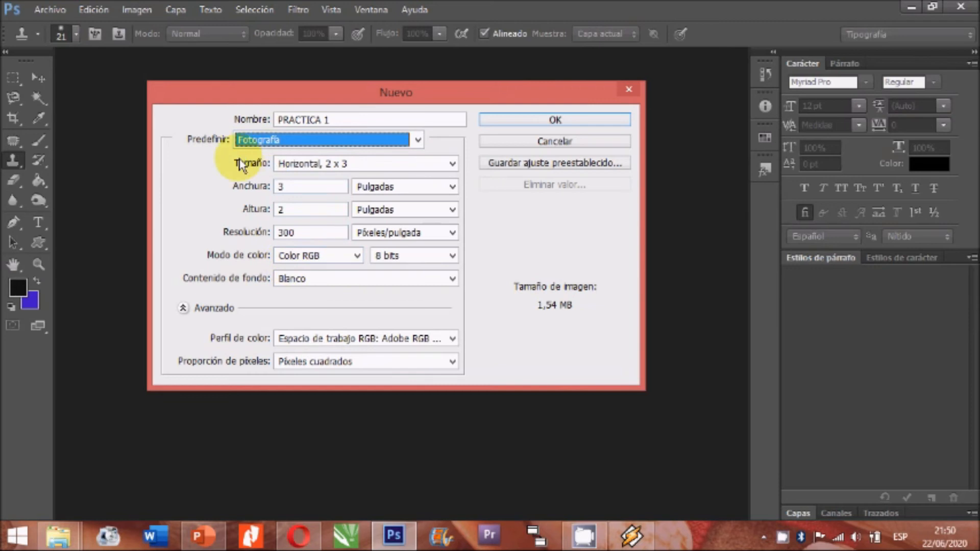
left_click(452, 163)
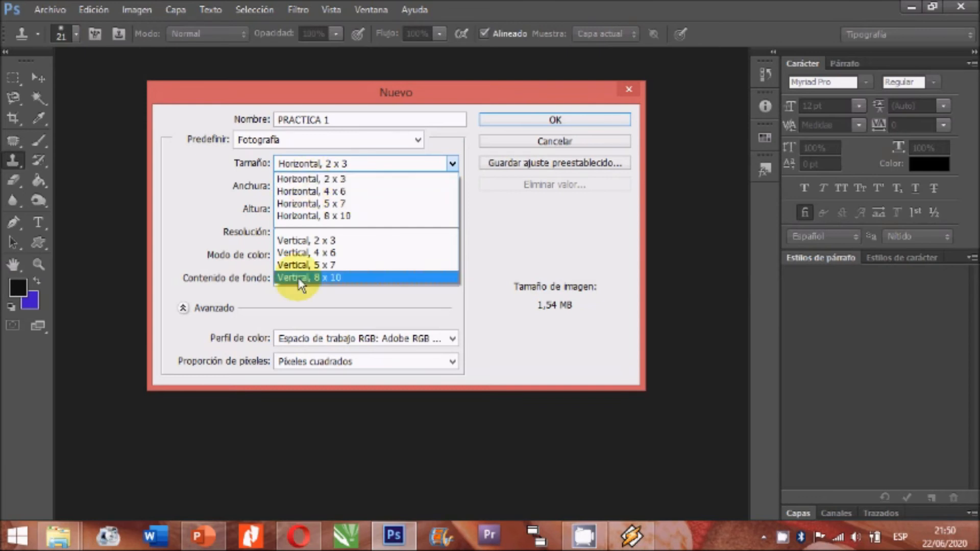
left_click(302, 179)
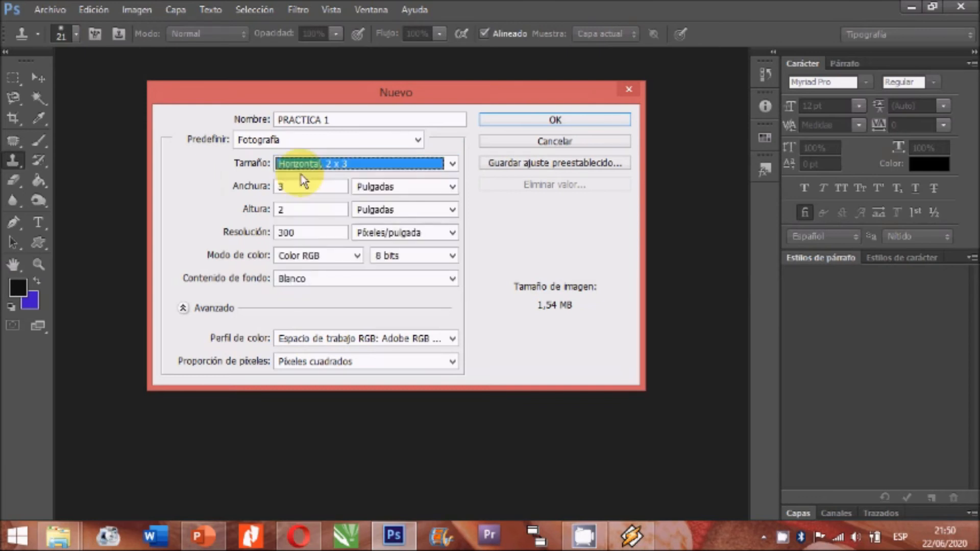
- Try the Web preset, reviewing its sizes and keeping 800 x 600, and switch to Dispositivos y móviles
left_click(418, 140)
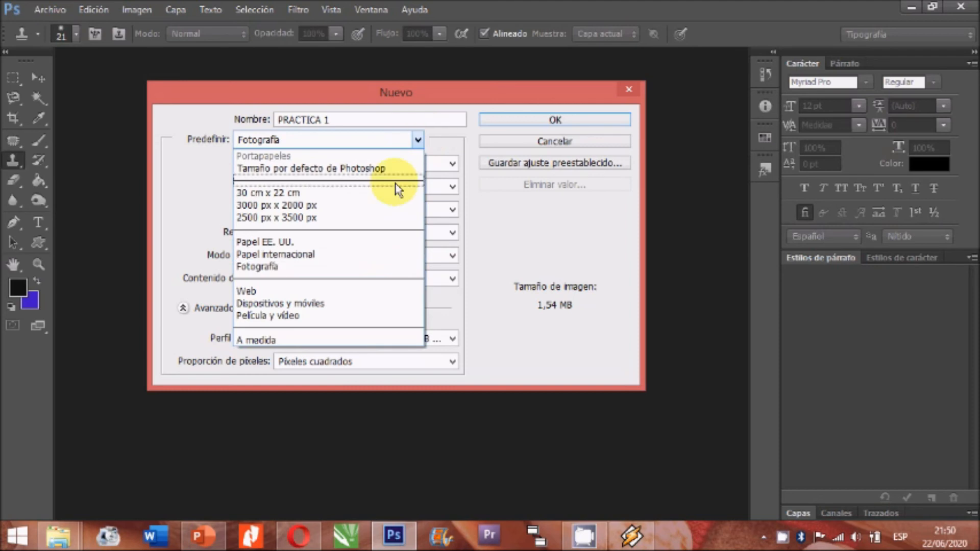
left_click(352, 295)
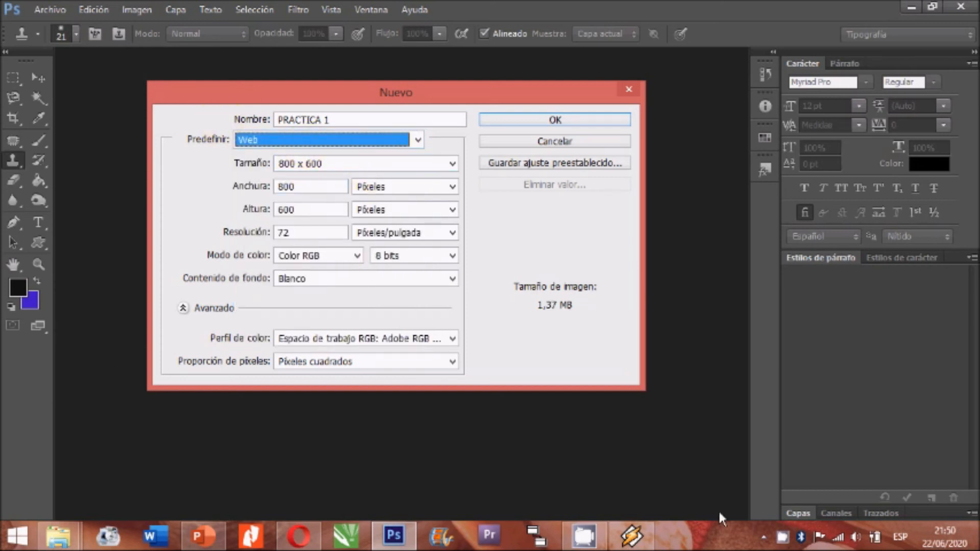
left_click(453, 167)
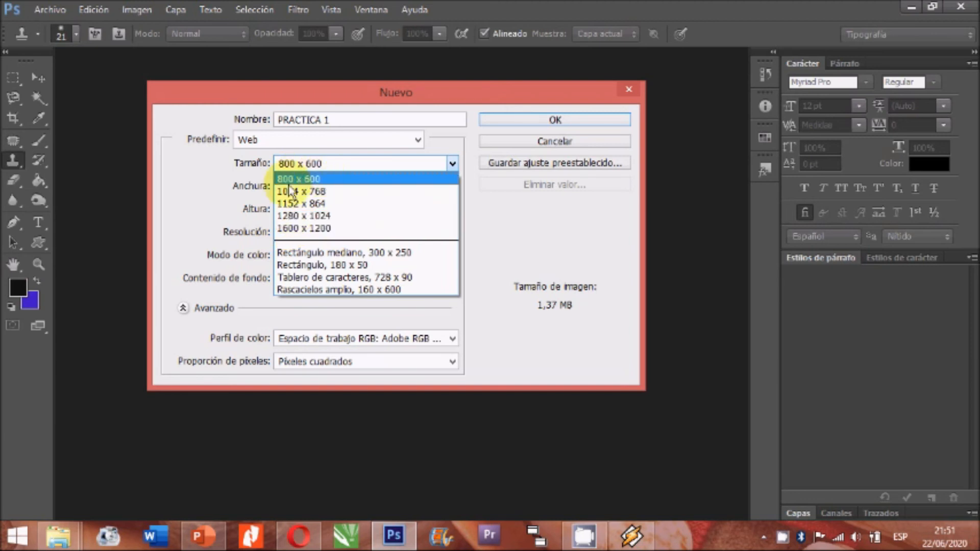
left_click(212, 201)
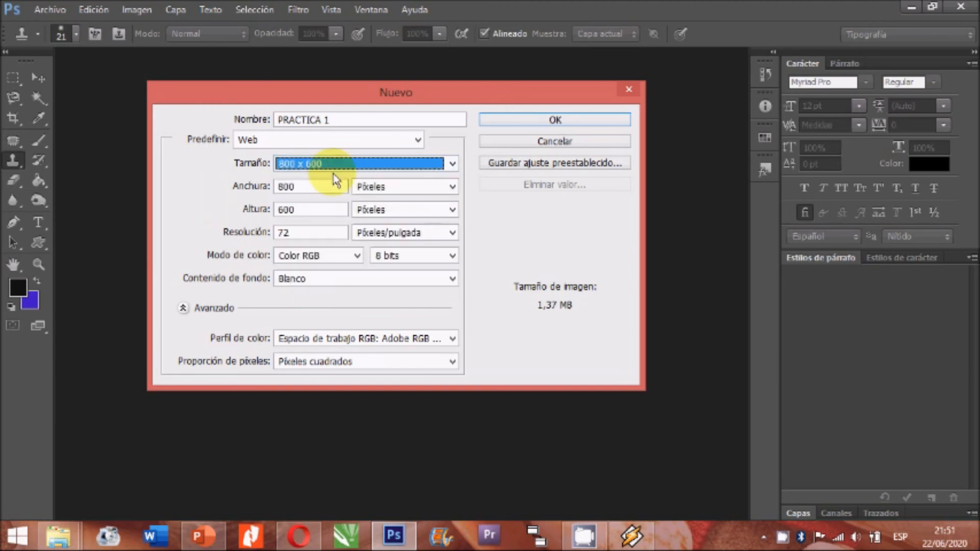
left_click(420, 139)
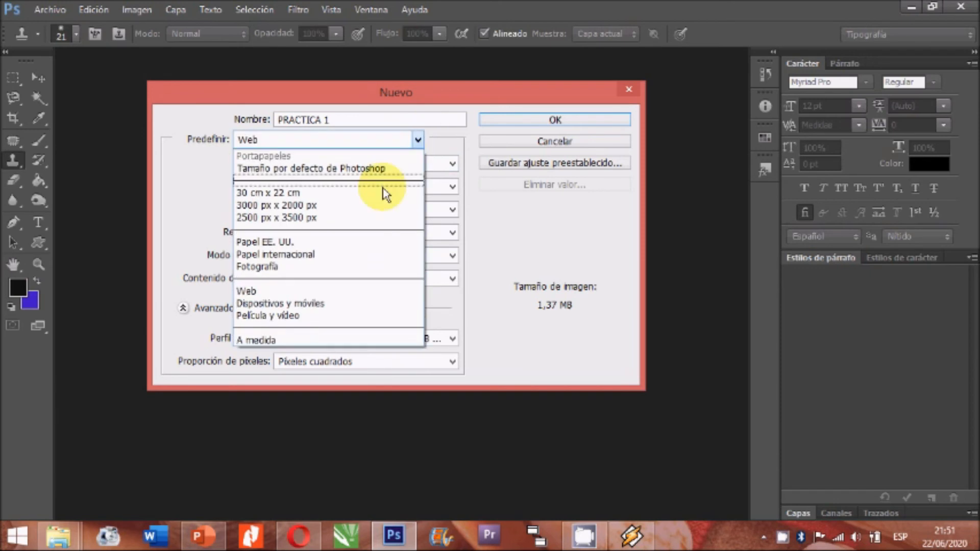
left_click(319, 304)
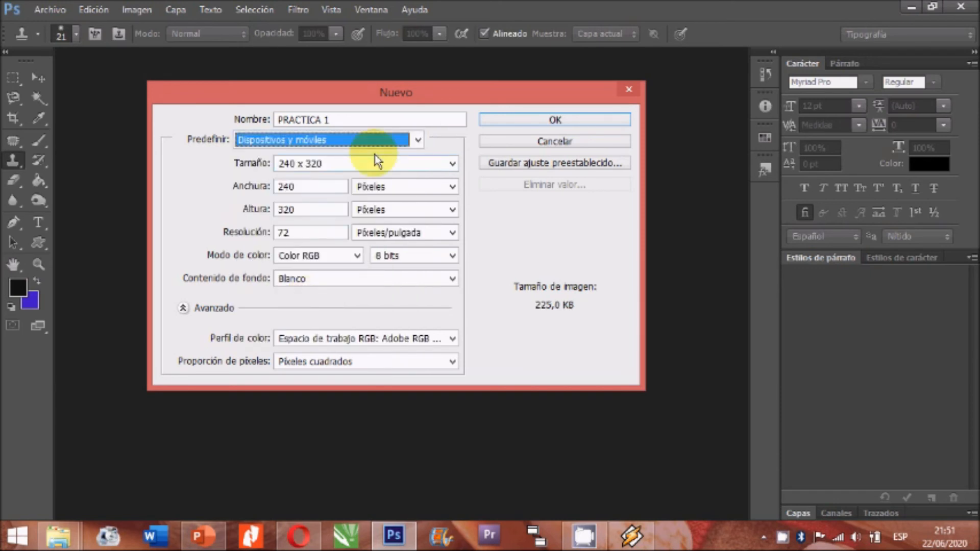
- Choose the A medida document preset and set the width and height units to Centímetros
left_click(418, 141)
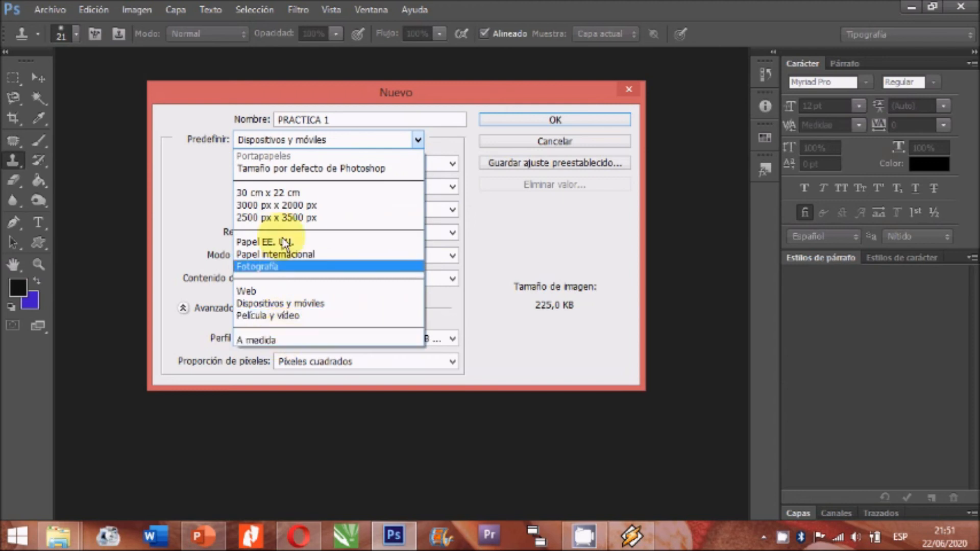
left_click(286, 342)
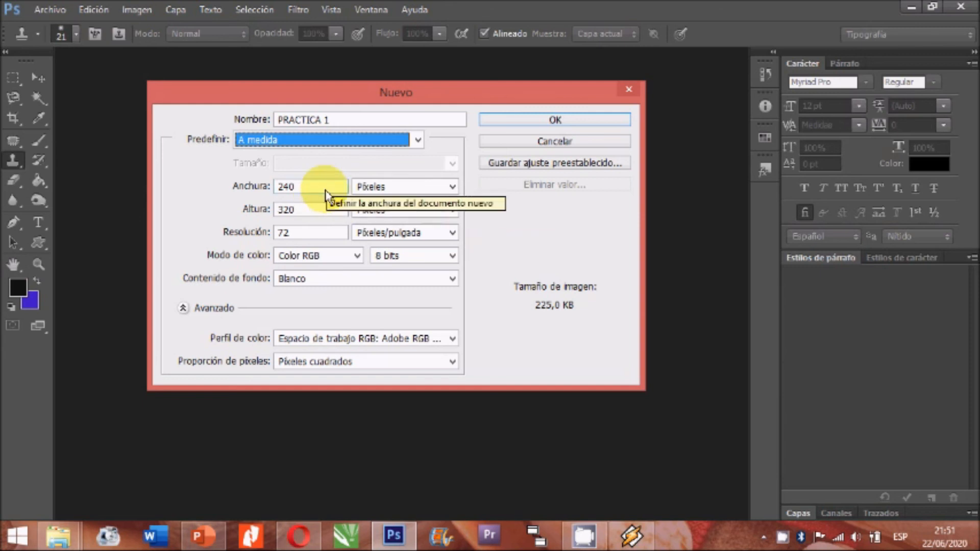
left_click(451, 187)
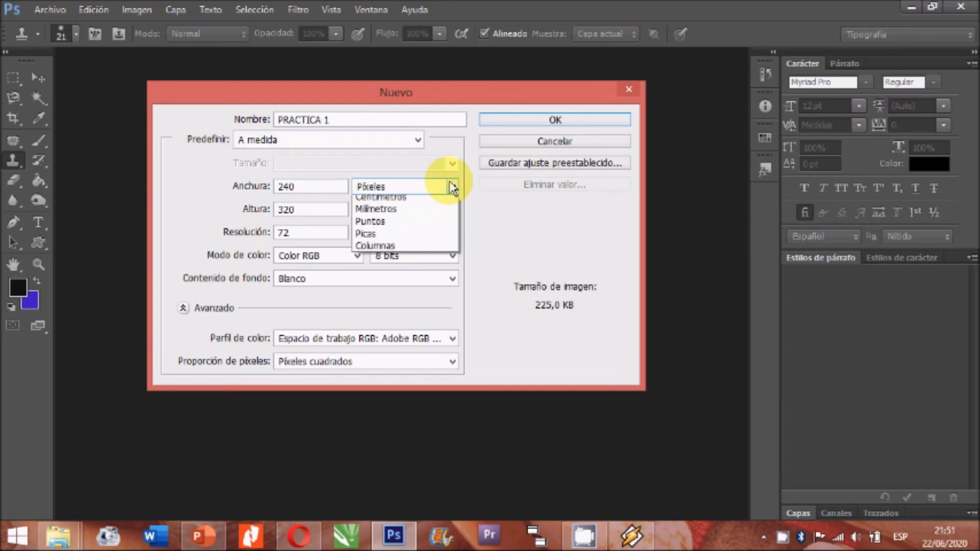
left_click(380, 216)
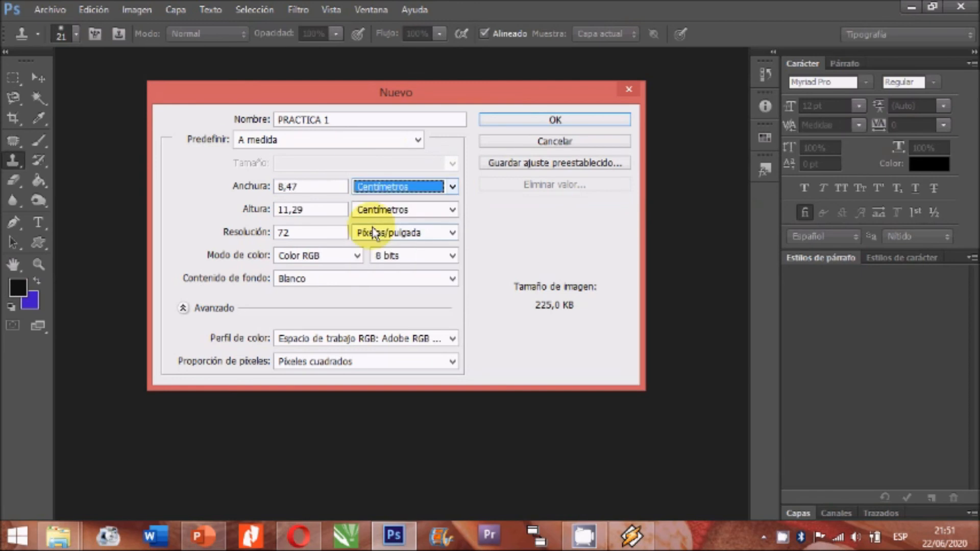
- Set the custom document's width to 30 cm and its height to 20 cm
left_click(317, 188)
left_click(621, 91)
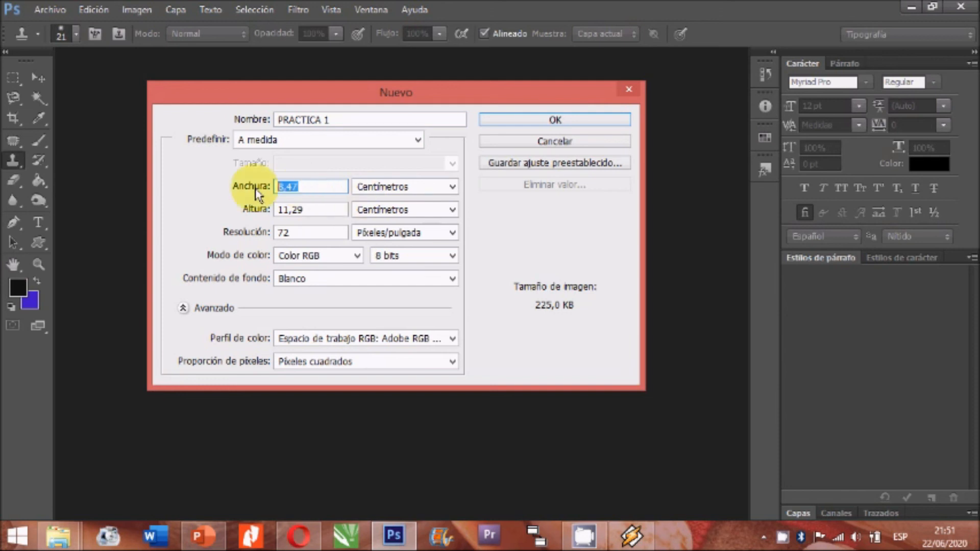
type("30")
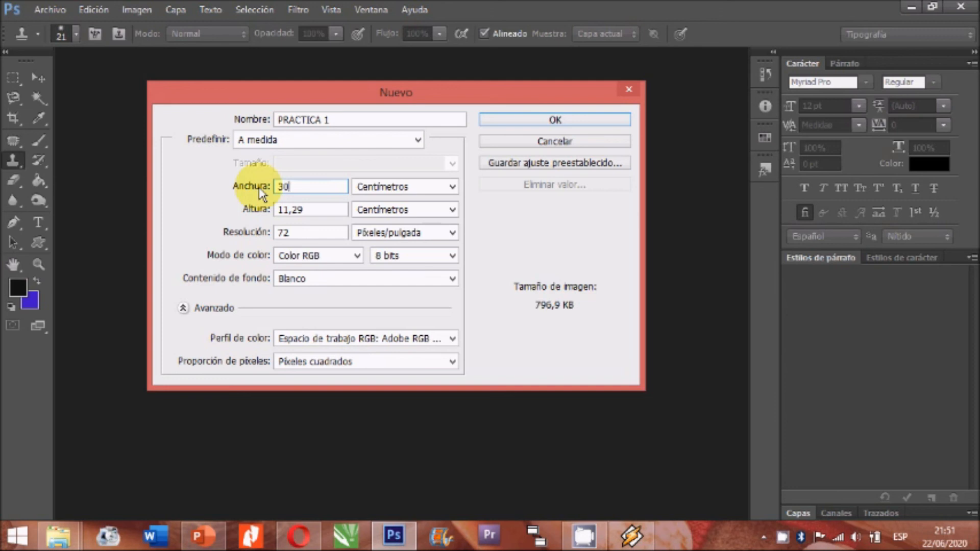
key("Tab")
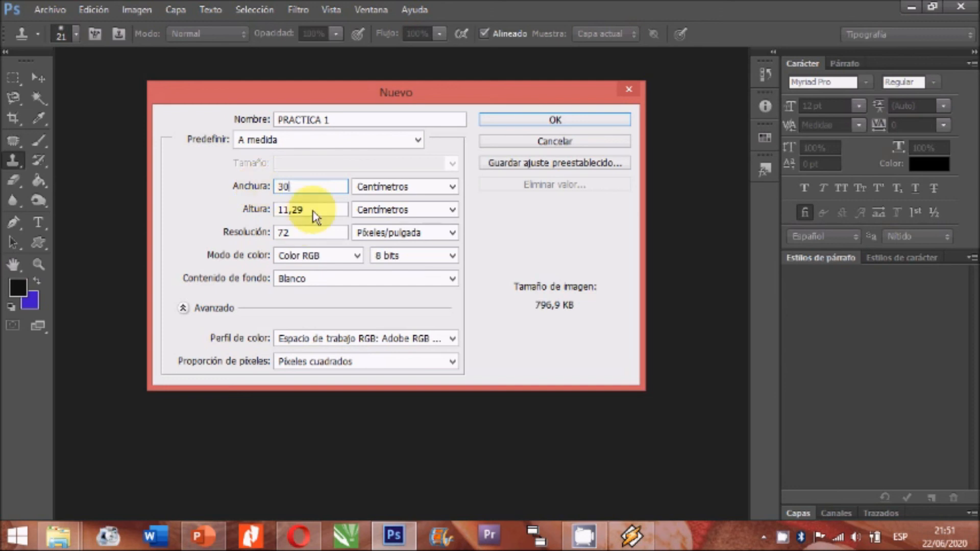
type("20")
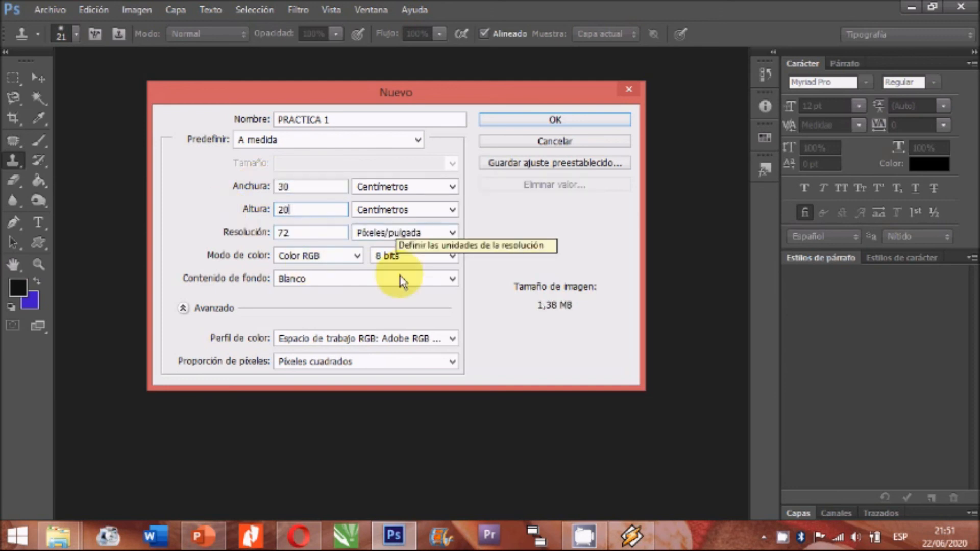
- Examine the new document's resolution setting and its available color modes
left_click(324, 234)
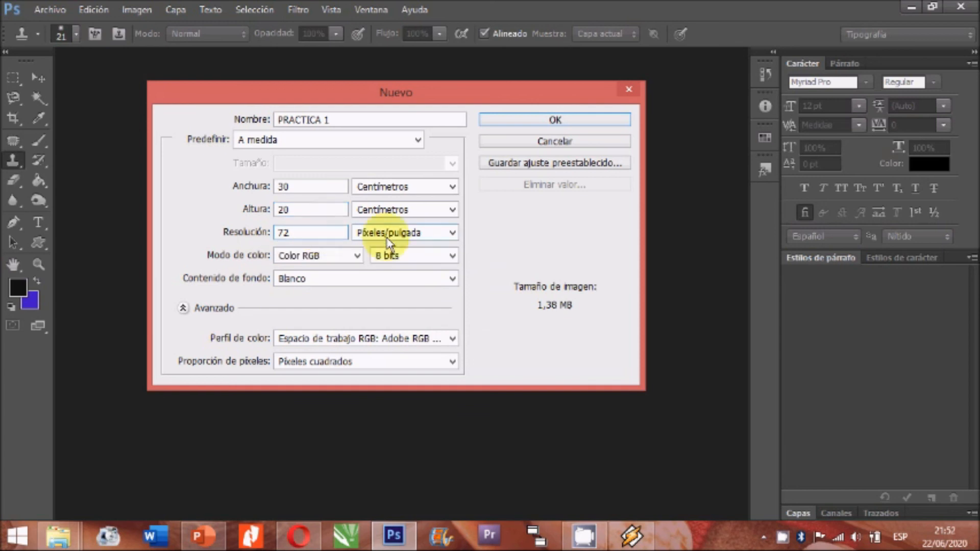
left_click_drag(327, 230, 274, 233)
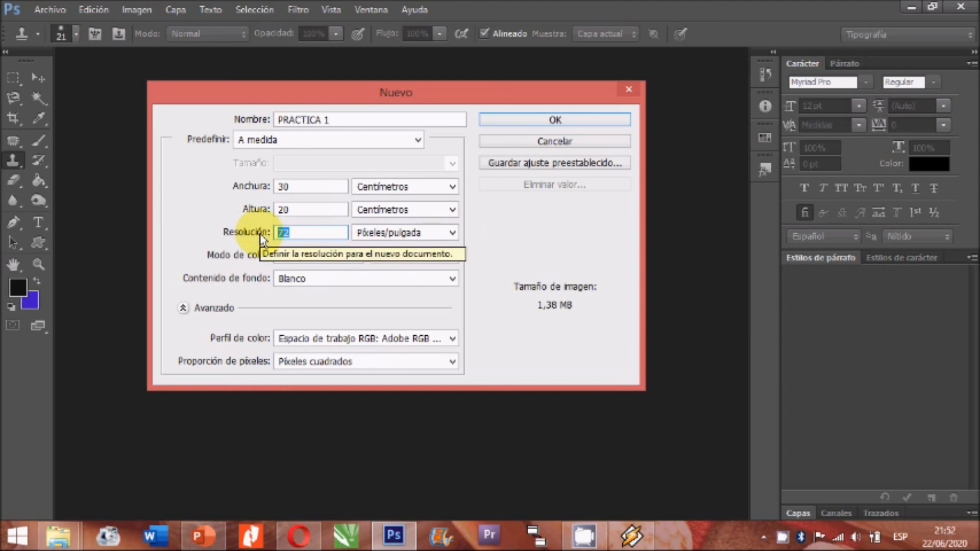
left_click(356, 255)
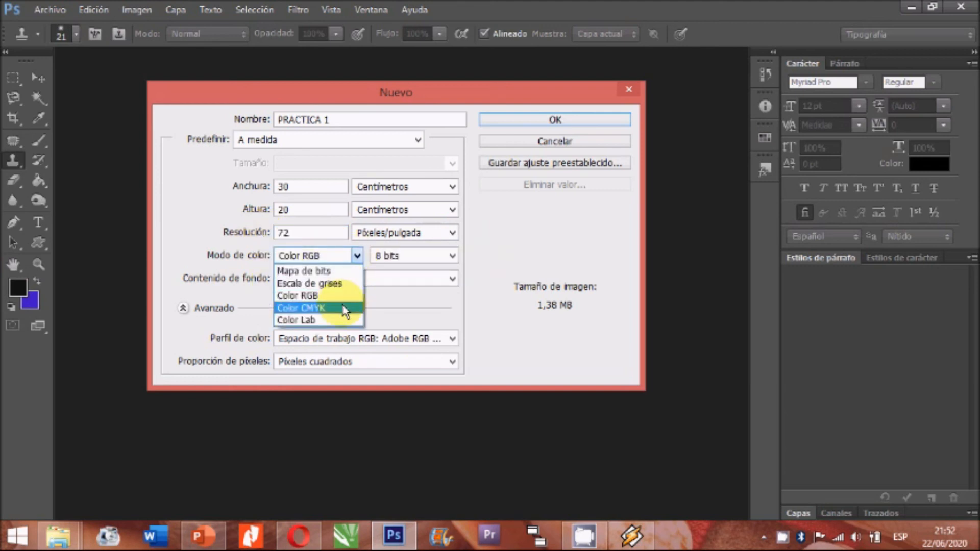
- Try document resolutions of 300 and 30 Píxeles/pulgada to compare the image size, and set the resolution back to 72
left_click(317, 235)
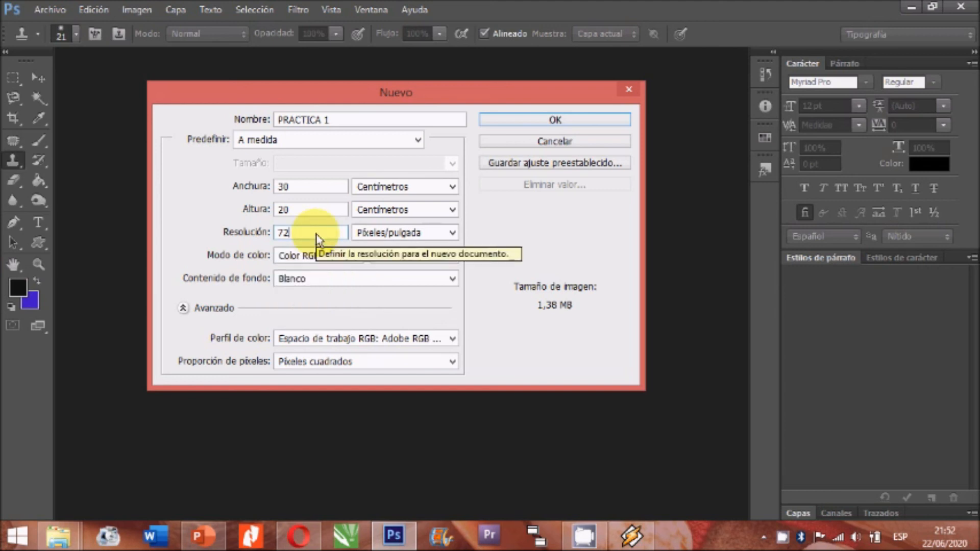
type("2")
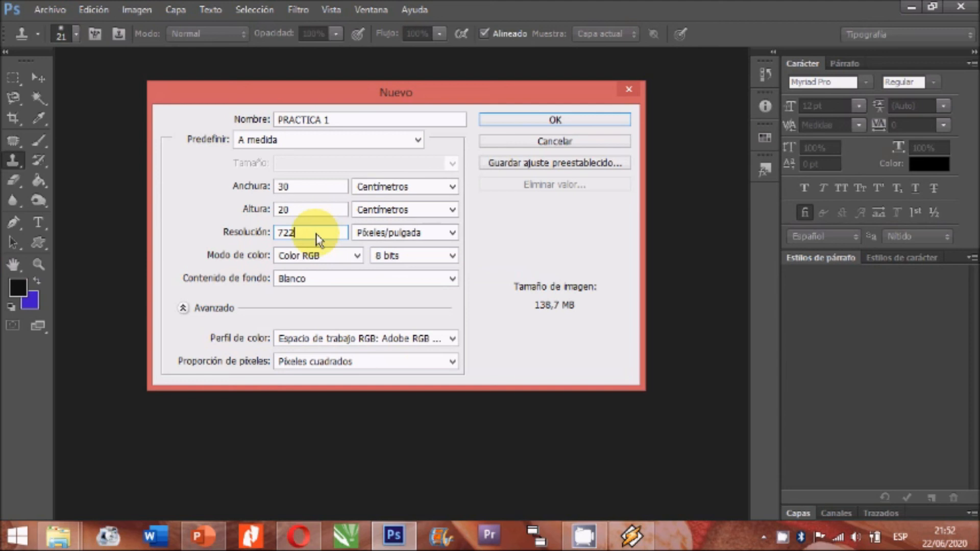
key("BackSpace")
key("BackSpace")
key("BackSpace")
type("3000")
key("BackSpace")
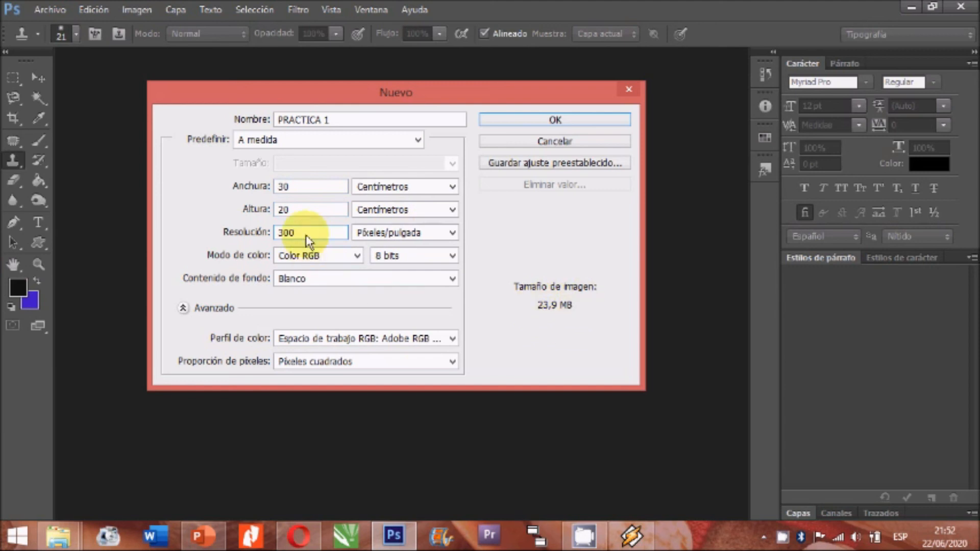
key("BackSpace")
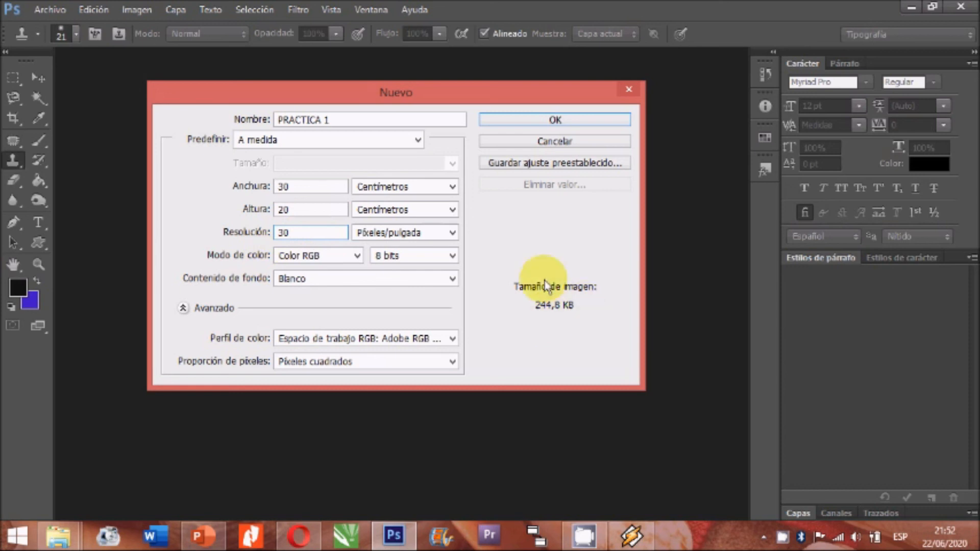
double_click(286, 233)
type("72")
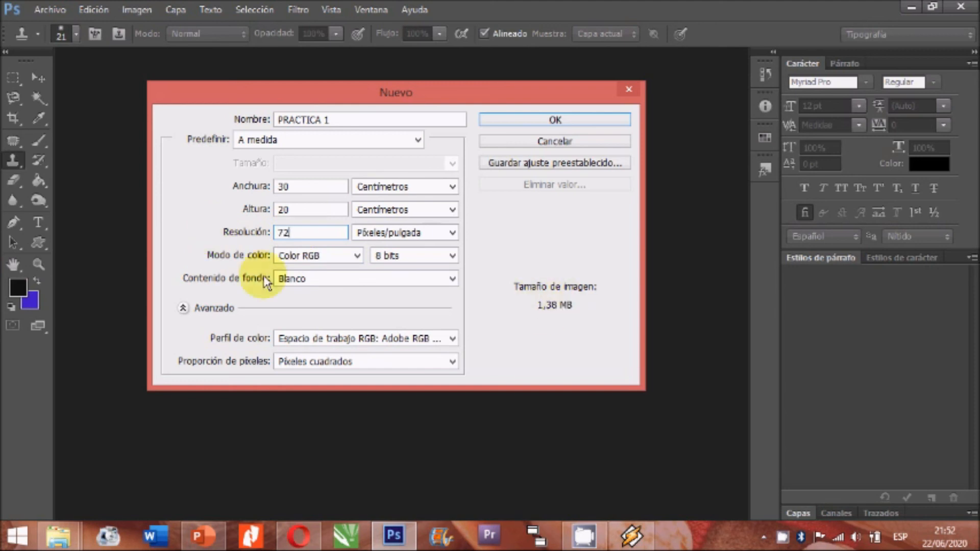
- Set the new document's color mode to Color CMYK and its background content to Transparente
left_click(357, 256)
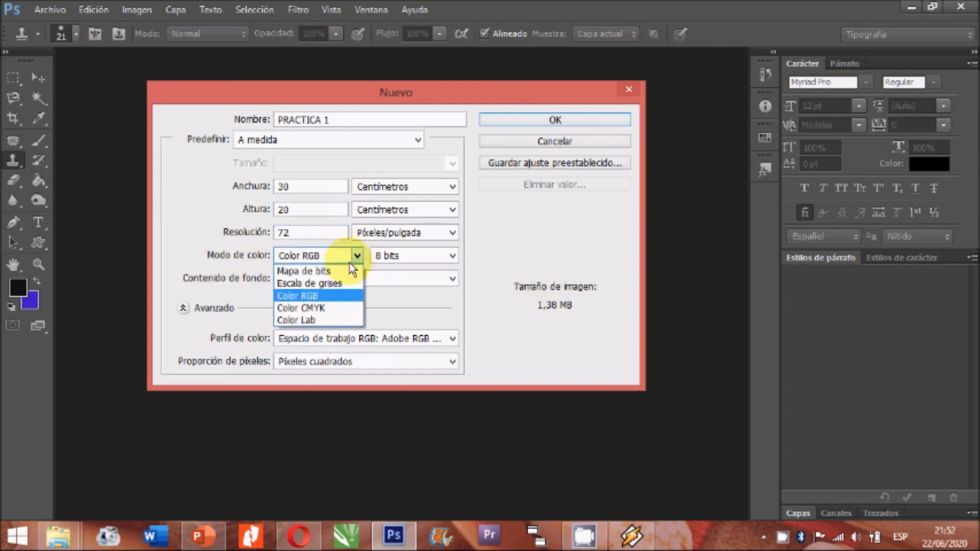
left_click(336, 315)
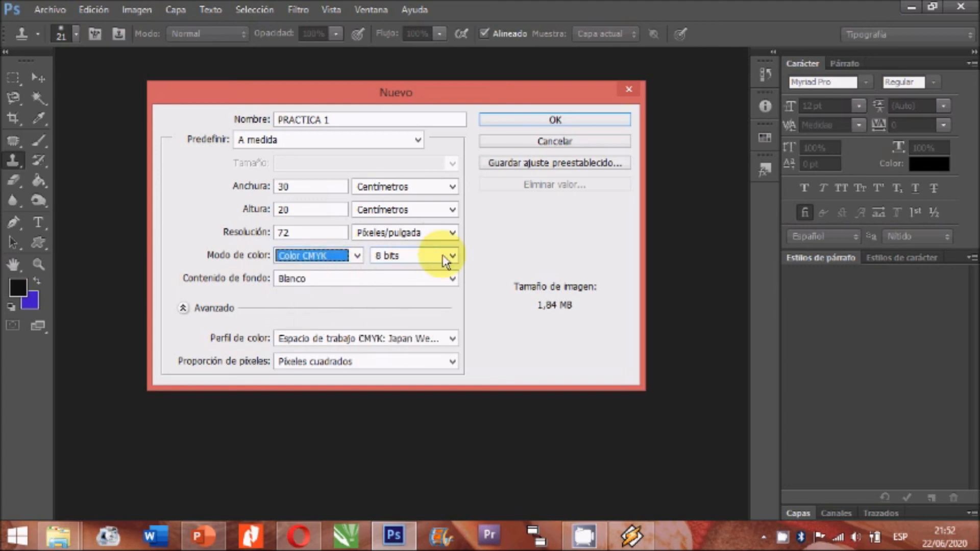
left_click(436, 276)
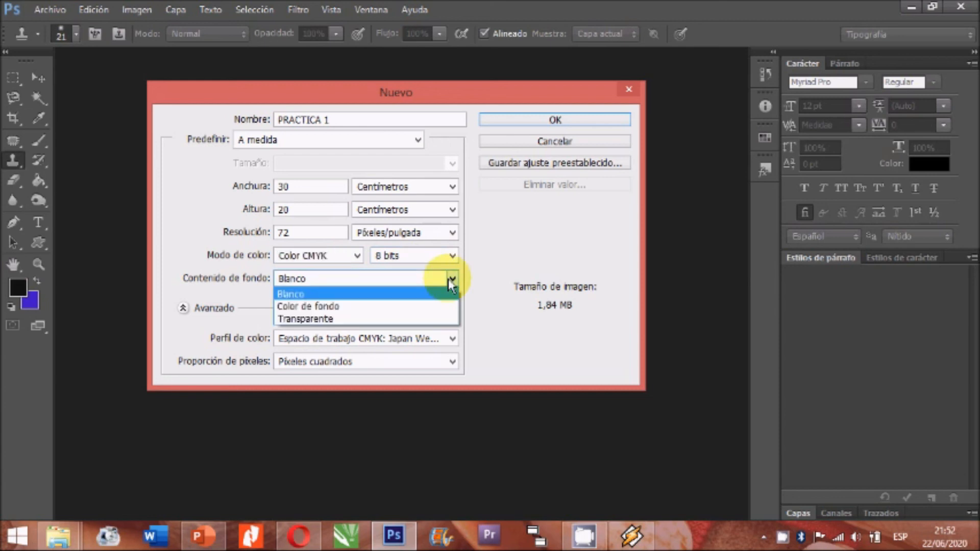
left_click(334, 320)
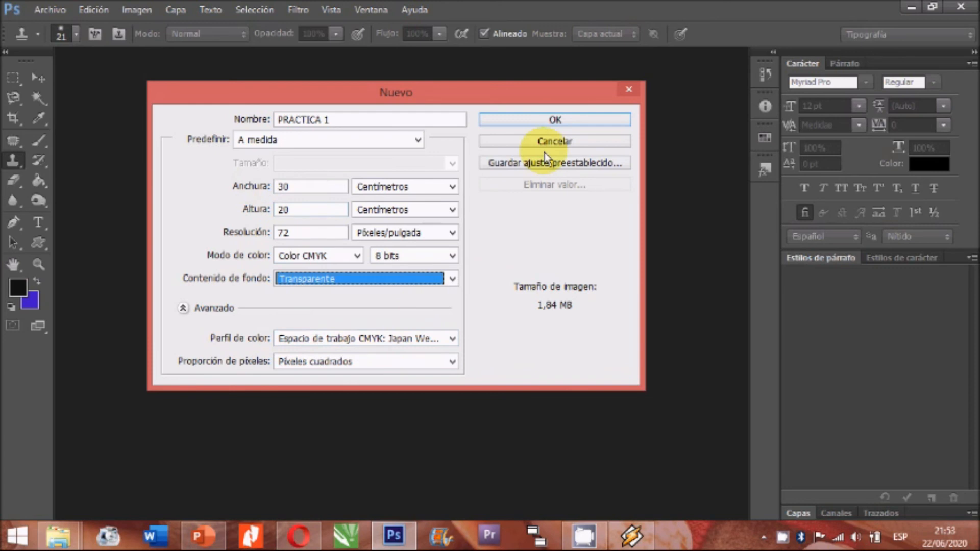
- Save the current document settings as a preset named 30POR20, keeping all included options
left_click(506, 169)
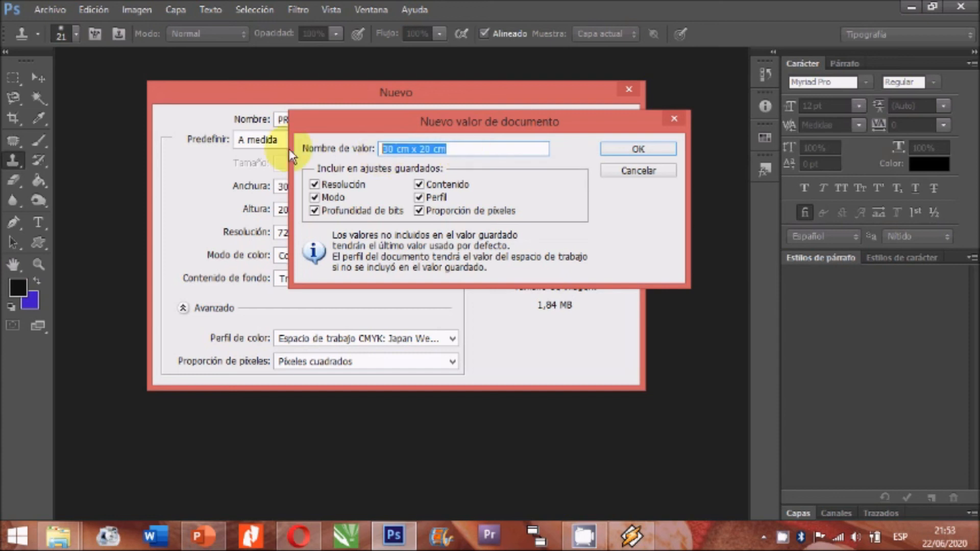
type("3")
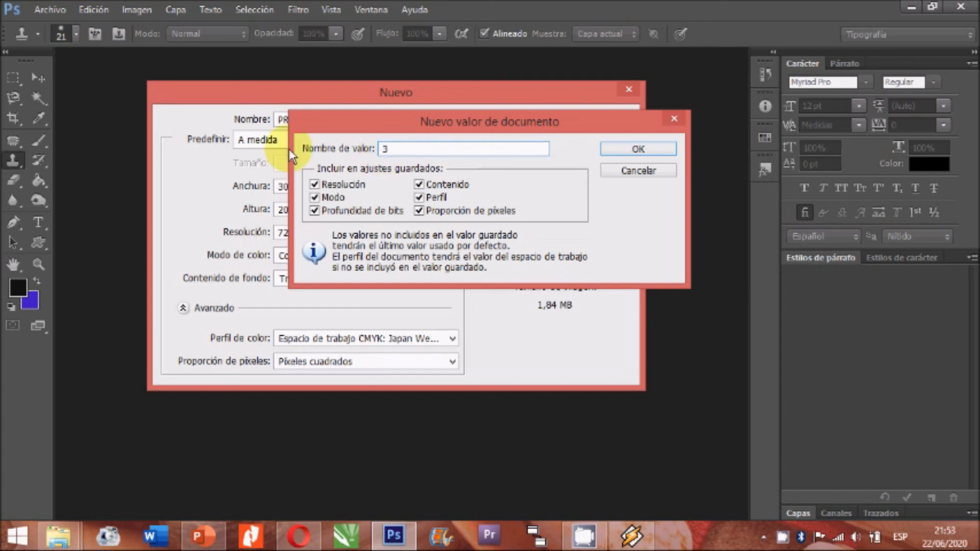
type("0POR20")
left_click(633, 149)
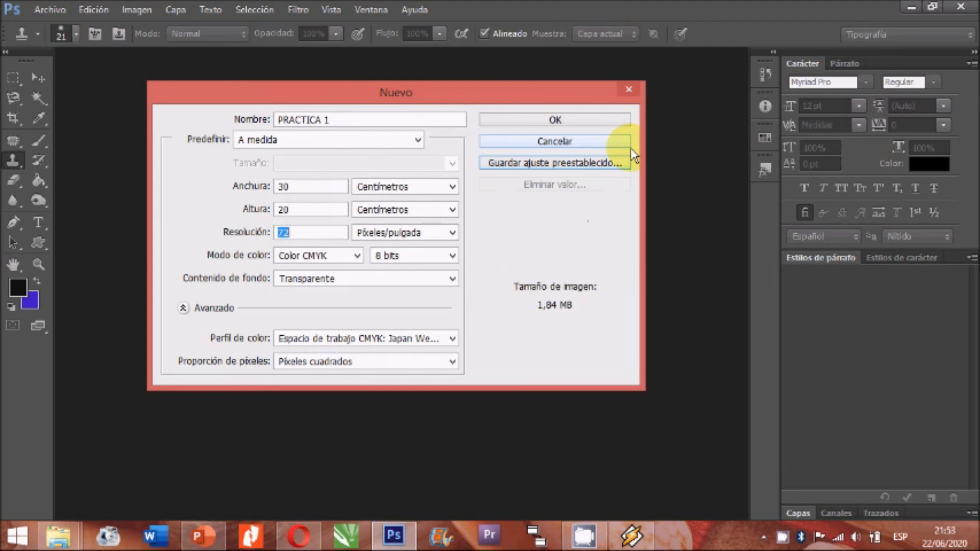
- Apply the saved 30POR20 preset and create the PRACTICA 1 document from it
left_click(417, 142)
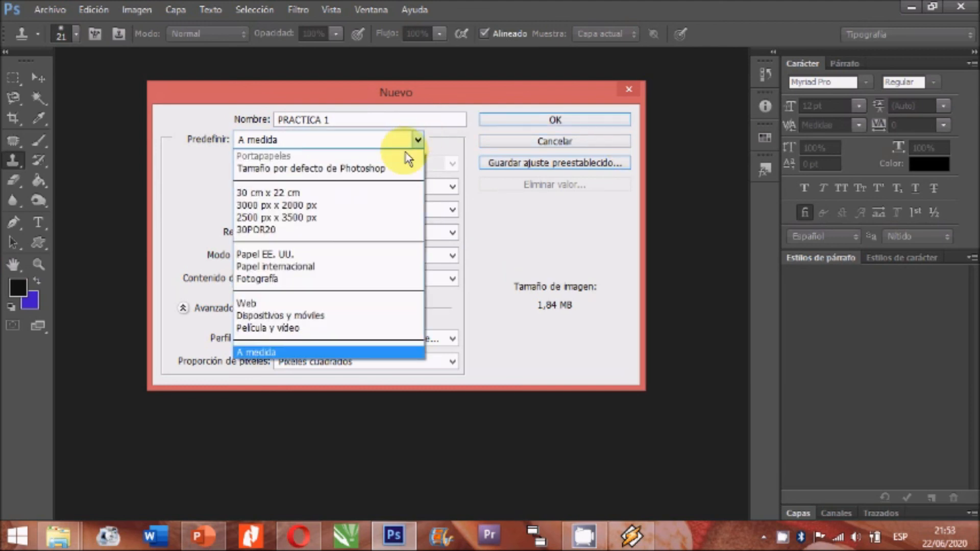
left_click(283, 235)
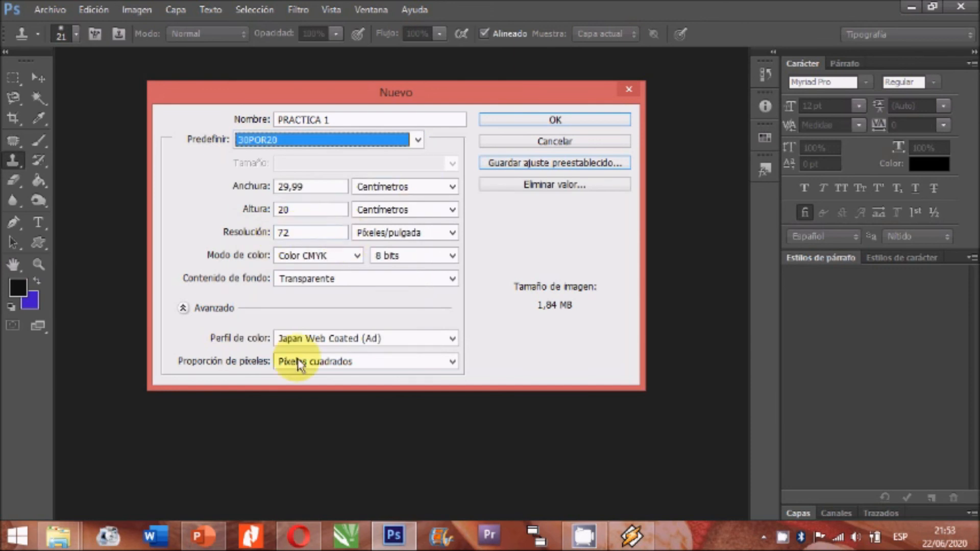
left_click(526, 125)
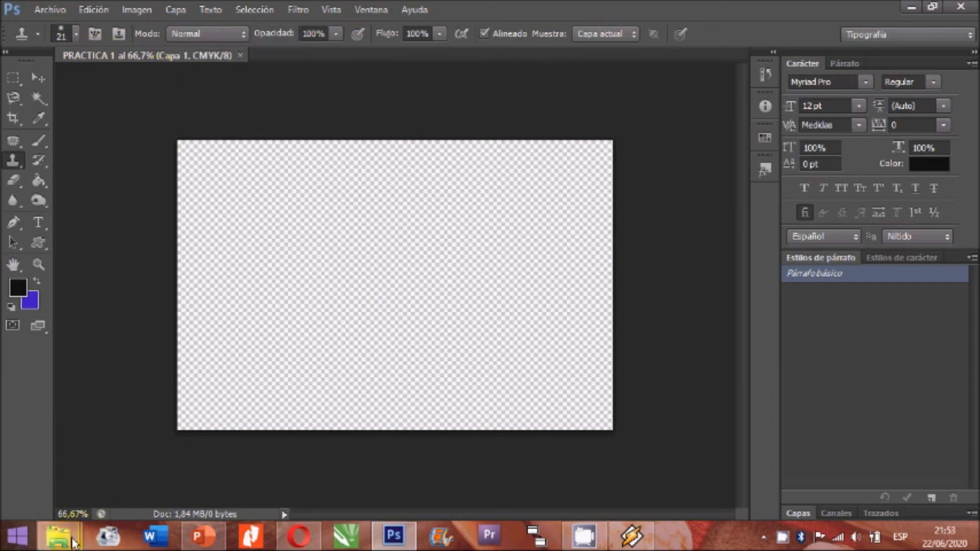
- Enlarge the view of the blank transparent canvas to 83% with the Zoom tool
left_click_drag(204, 286, 314, 305)
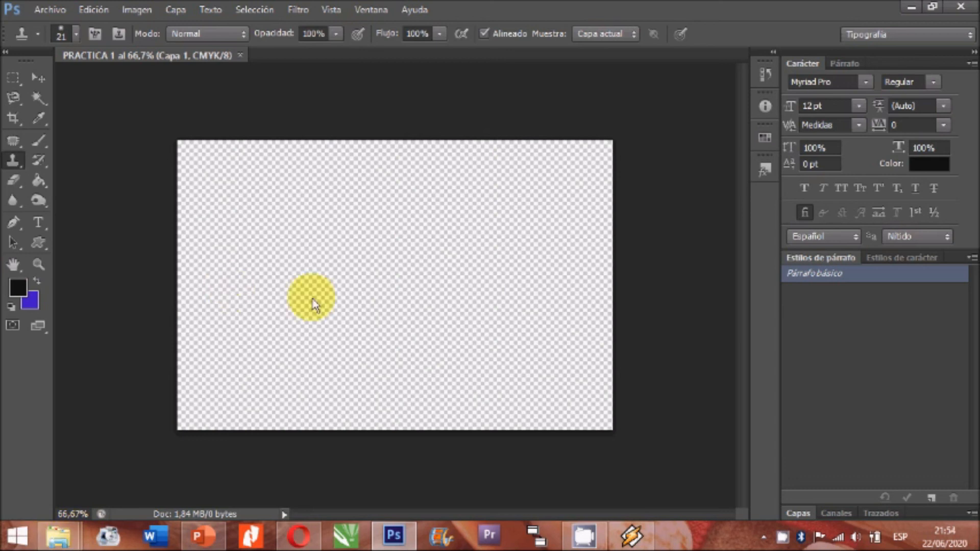
key("z")
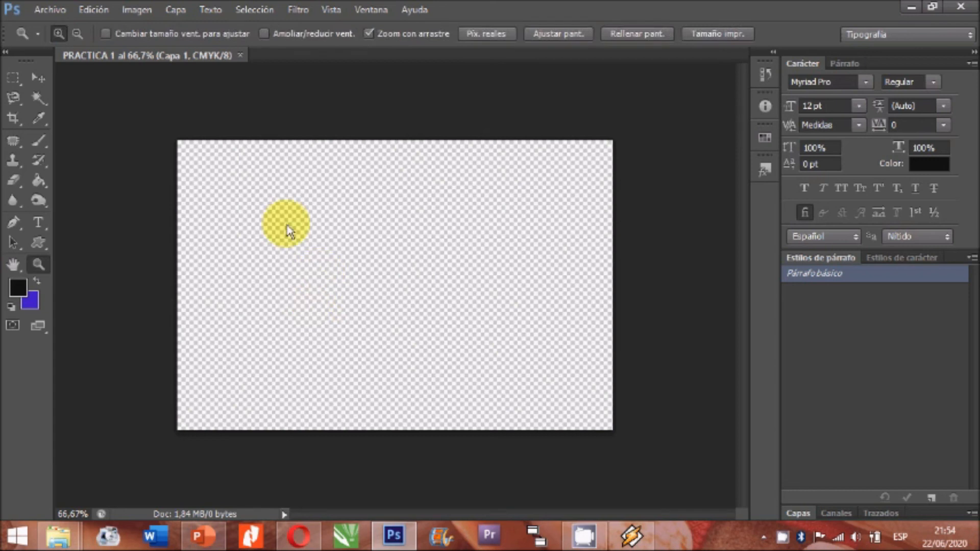
left_click_drag(269, 207, 221, 145)
left_click_drag(328, 277, 328, 273)
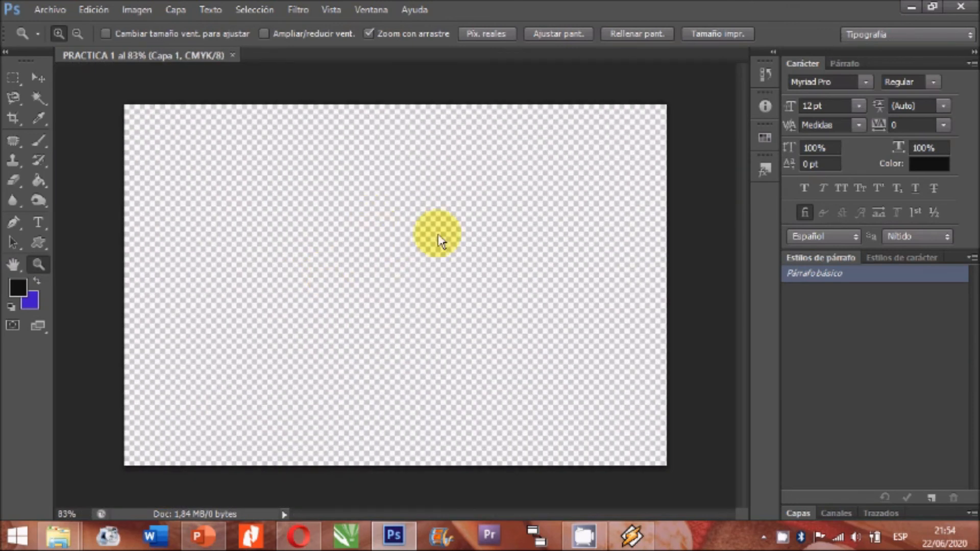